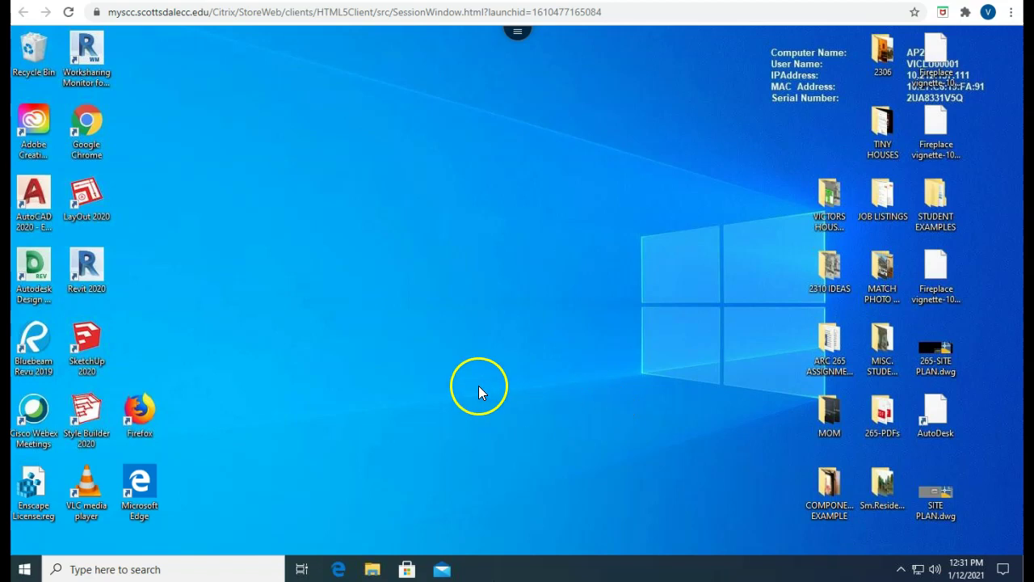
# - Launch AutoCAD 2020 from the desktop and start a new blank drawing
pyautogui.doubleClick(34, 197)
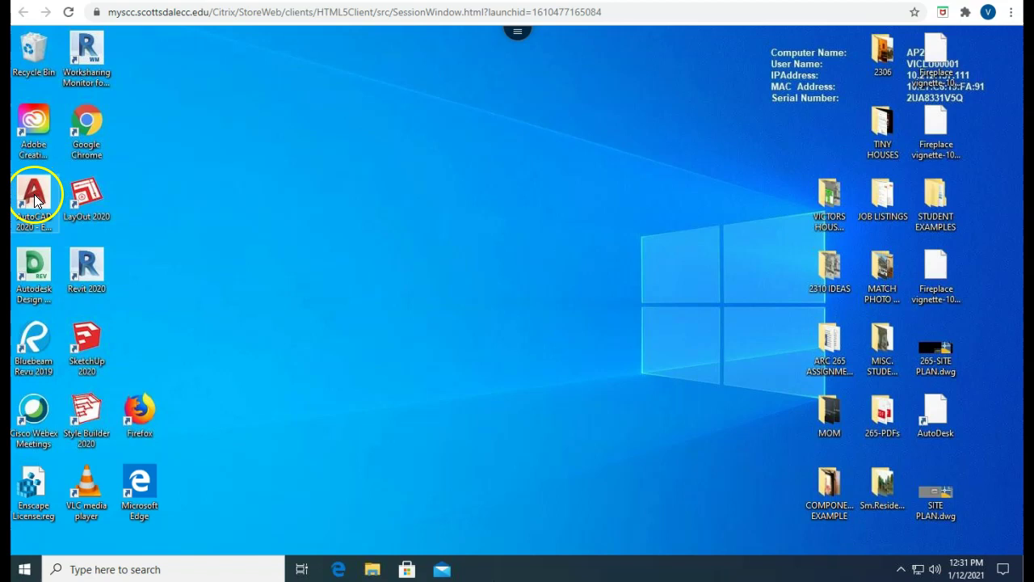
pyautogui.rightClick(36, 199)
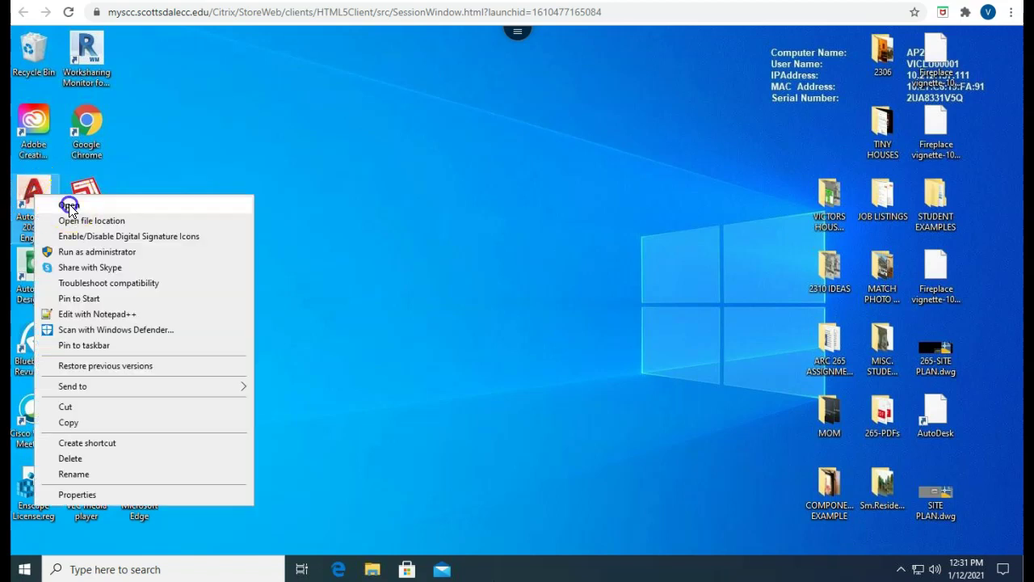
pyautogui.click(69, 204)
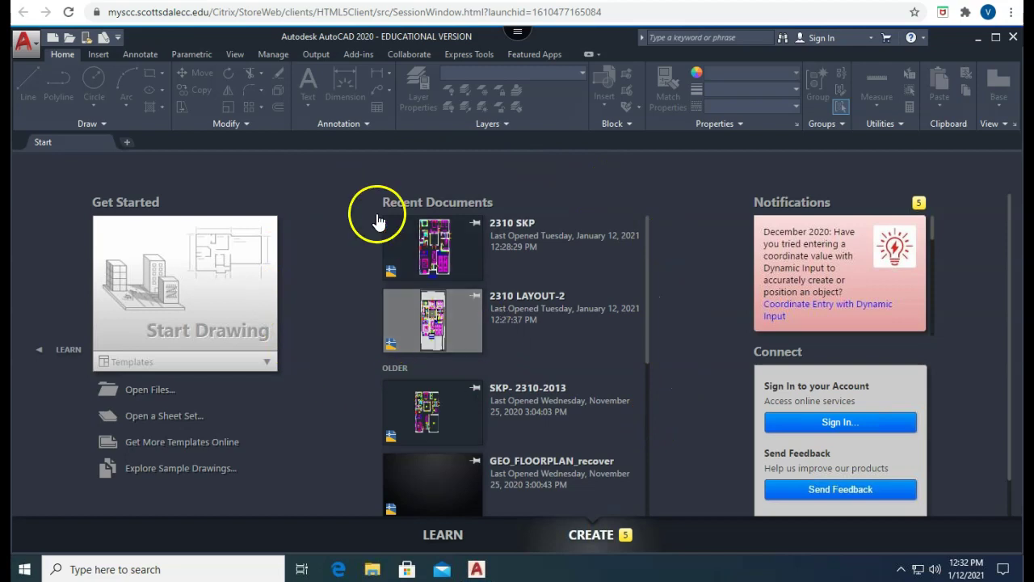
pyautogui.click(193, 293)
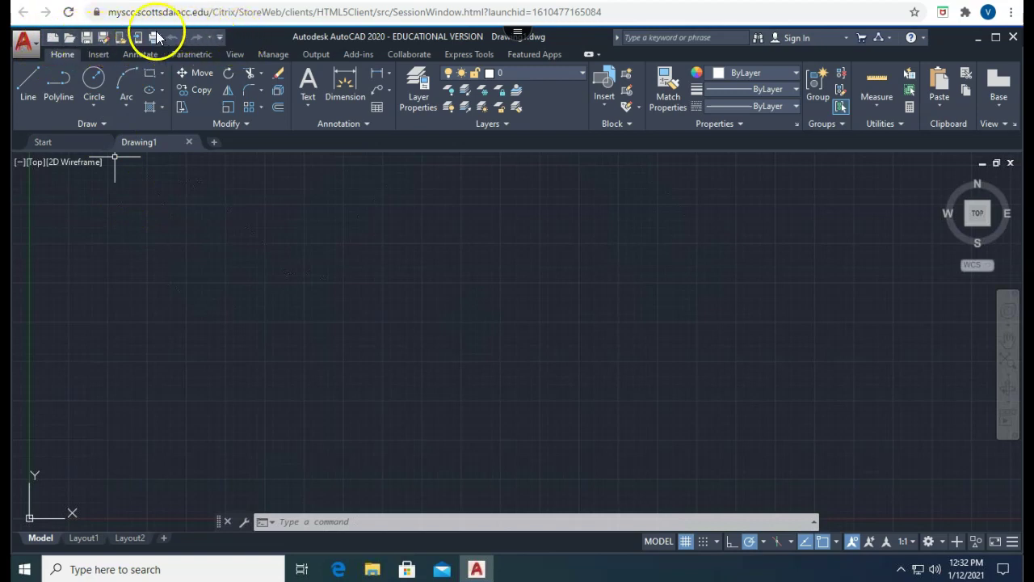
pyautogui.click(34, 43)
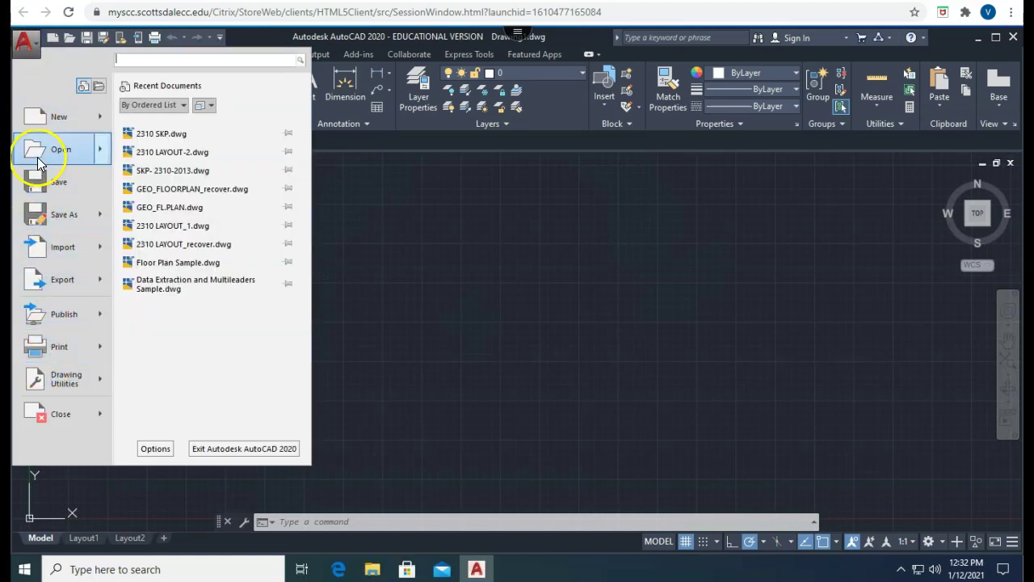
pyautogui.click(33, 44)
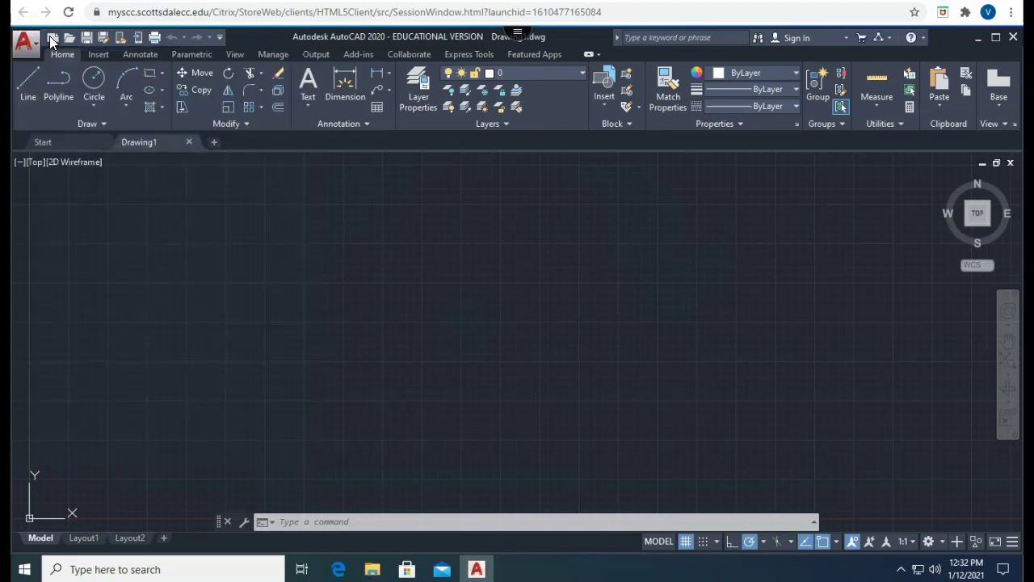
pyautogui.click(68, 41)
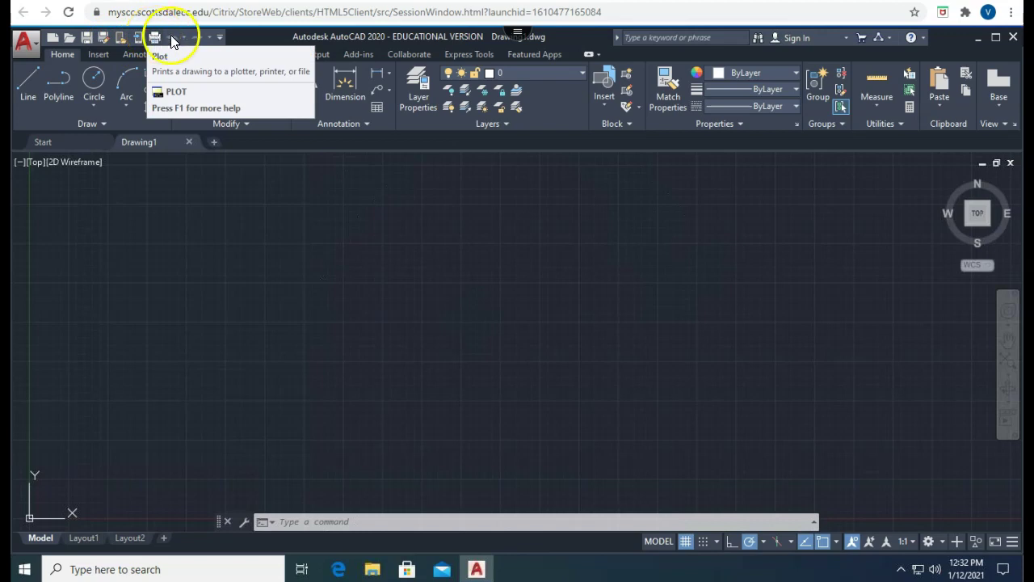
# - Add the Workspace selector to the Quick Access Toolbar and show the classic menu bar
pyautogui.click(219, 37)
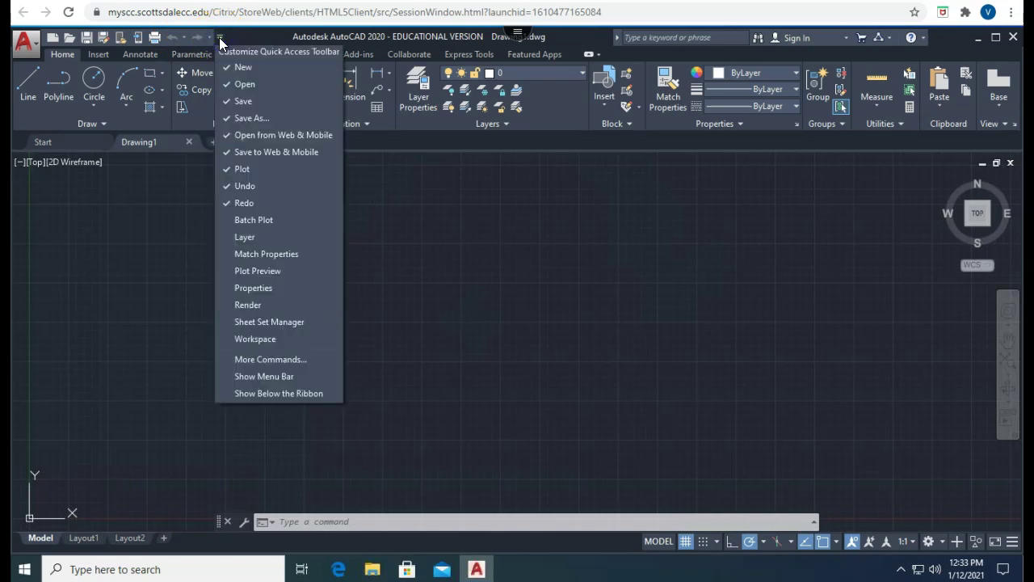
pyautogui.click(247, 341)
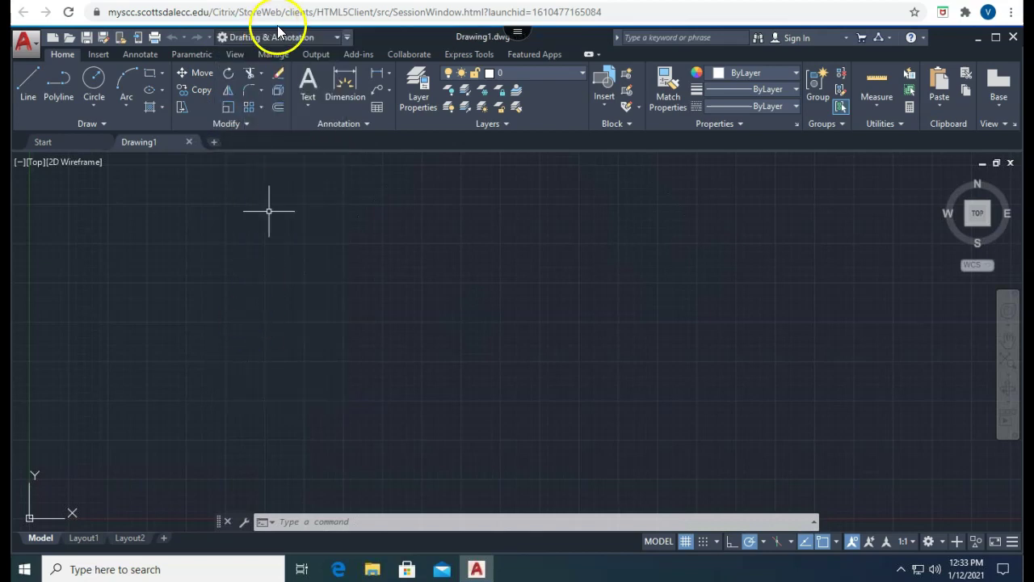
pyautogui.click(348, 37)
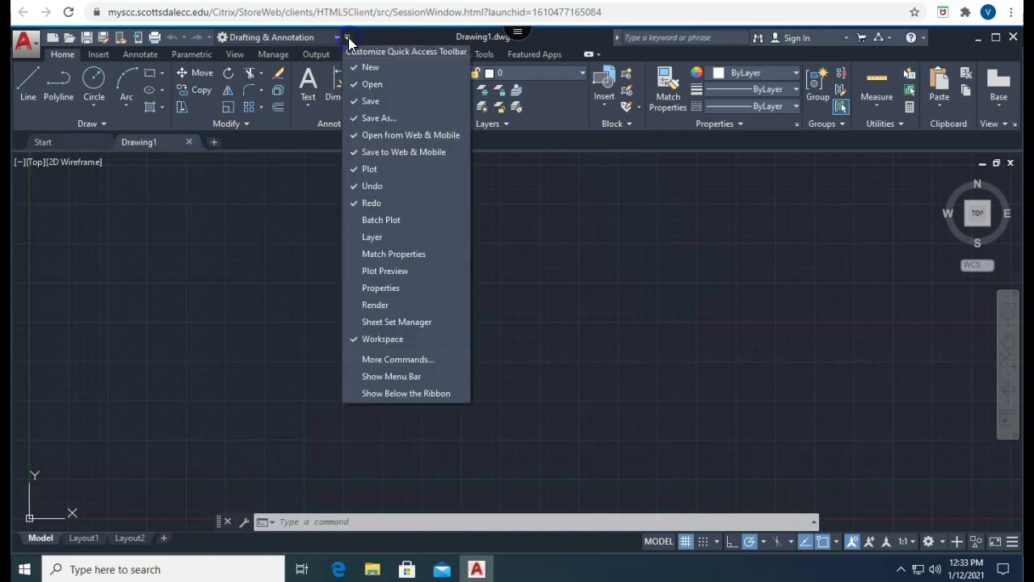
pyautogui.click(378, 377)
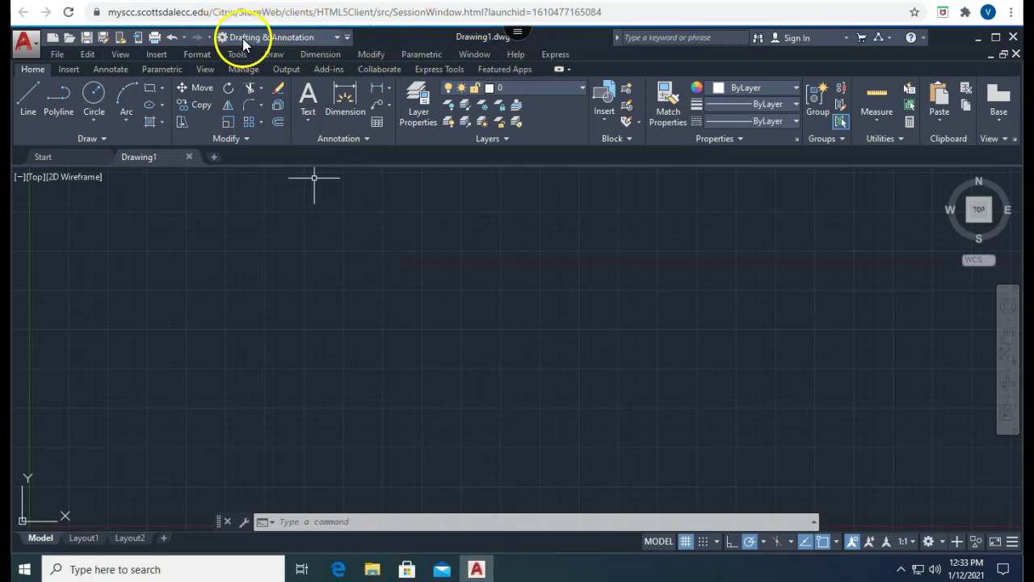
# - Review the available workspaces and compare the ribbon's tool sets with the Format and View commands of the menu bar
pyautogui.click(337, 37)
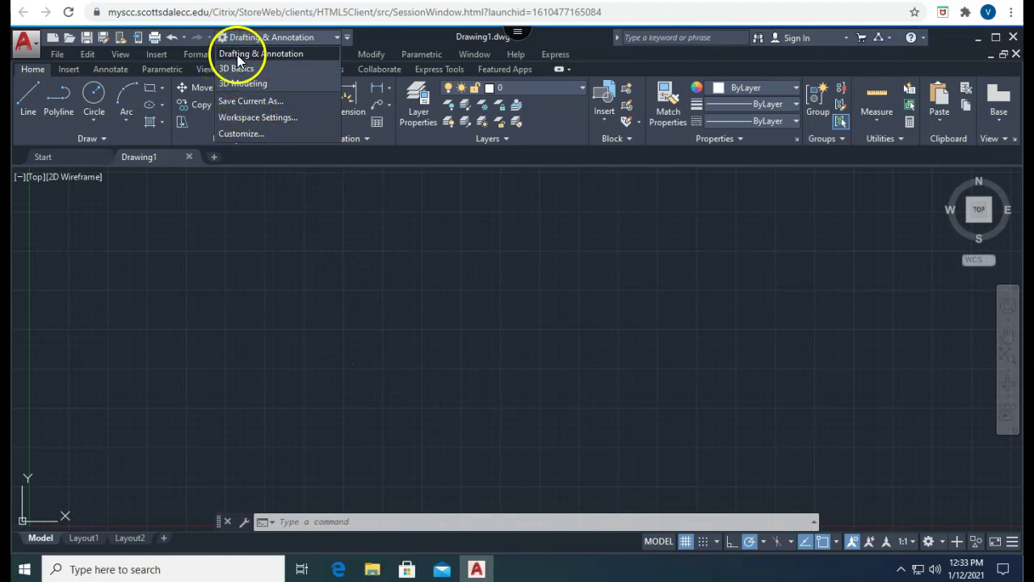
pyautogui.click(279, 38)
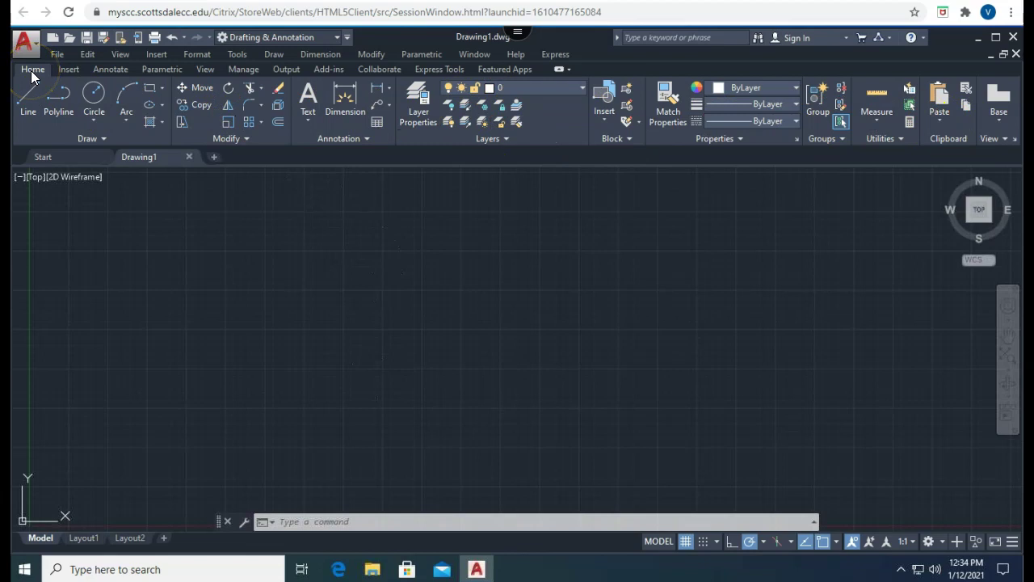
pyautogui.click(68, 69)
pyautogui.click(110, 70)
pyautogui.click(152, 69)
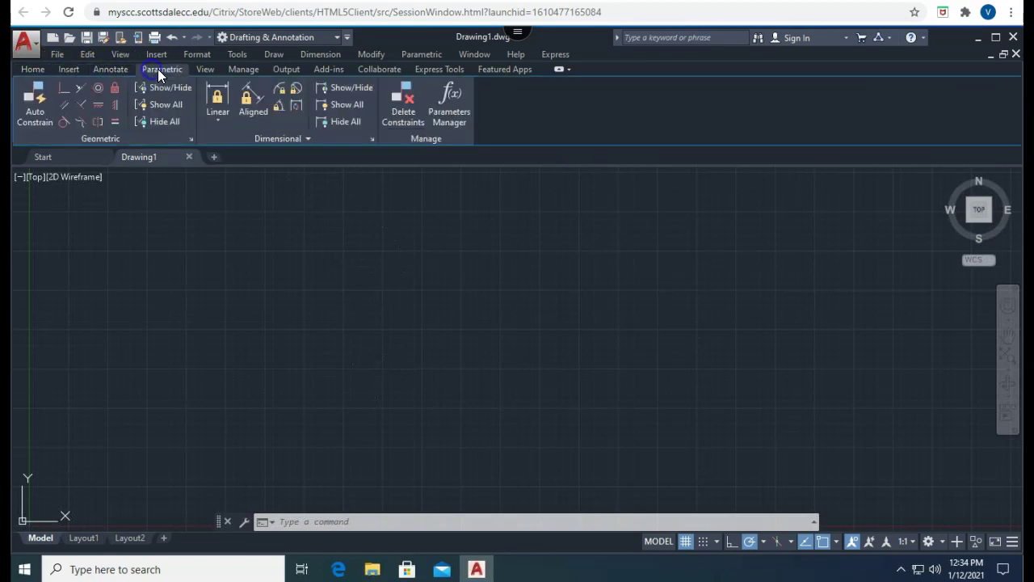
pyautogui.click(205, 70)
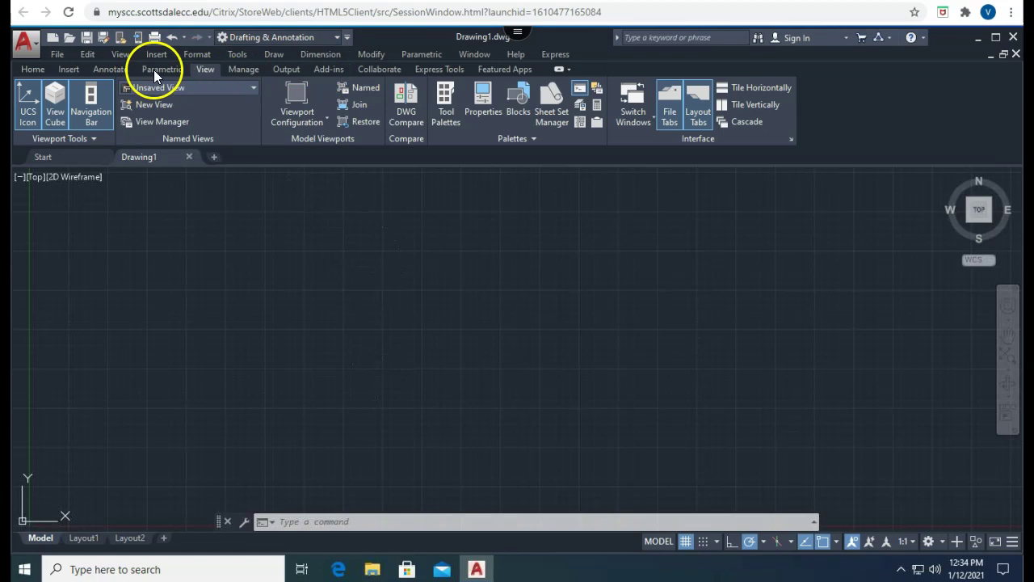
pyautogui.click(31, 72)
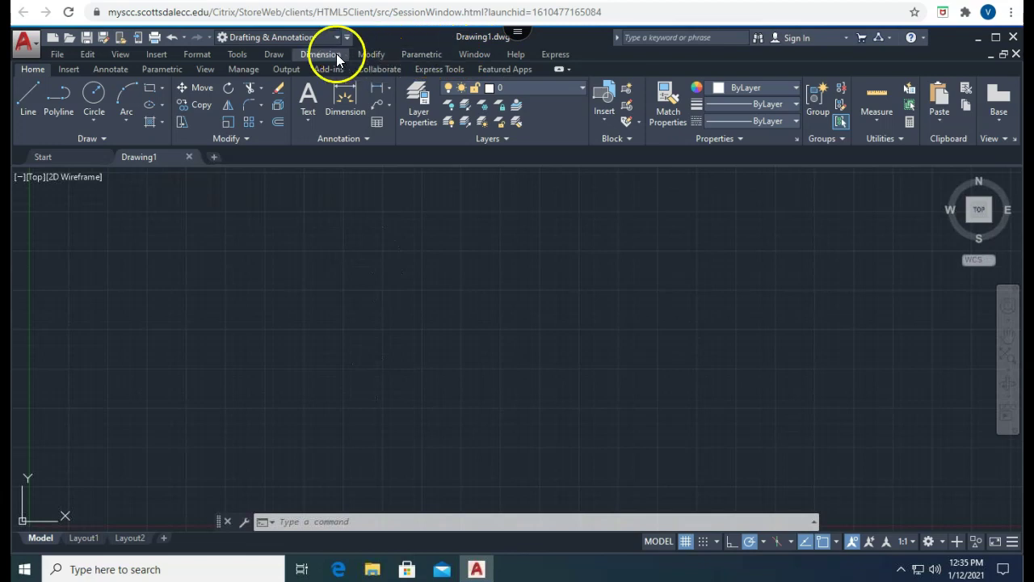
pyautogui.click(199, 54)
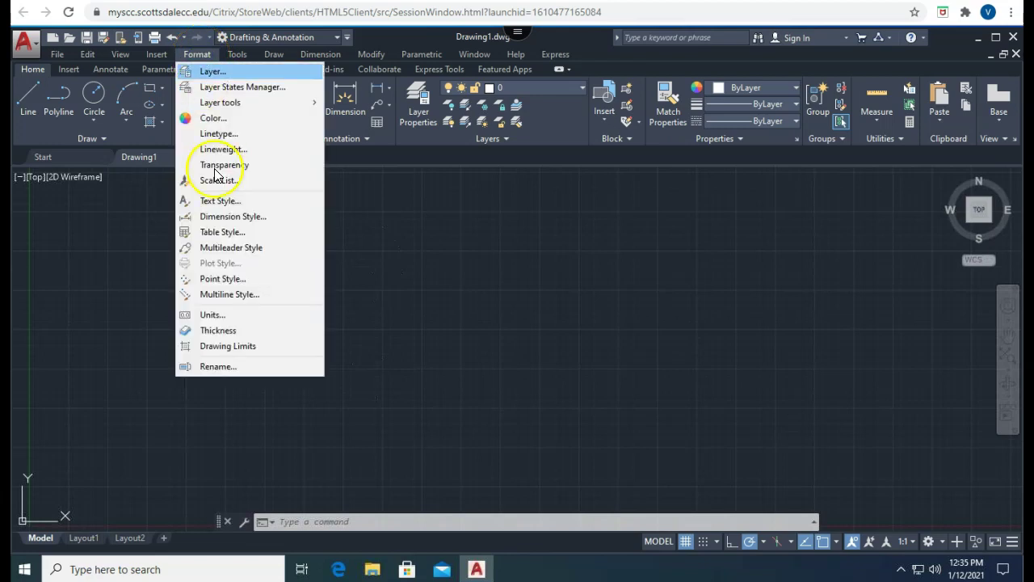
pyautogui.click(198, 54)
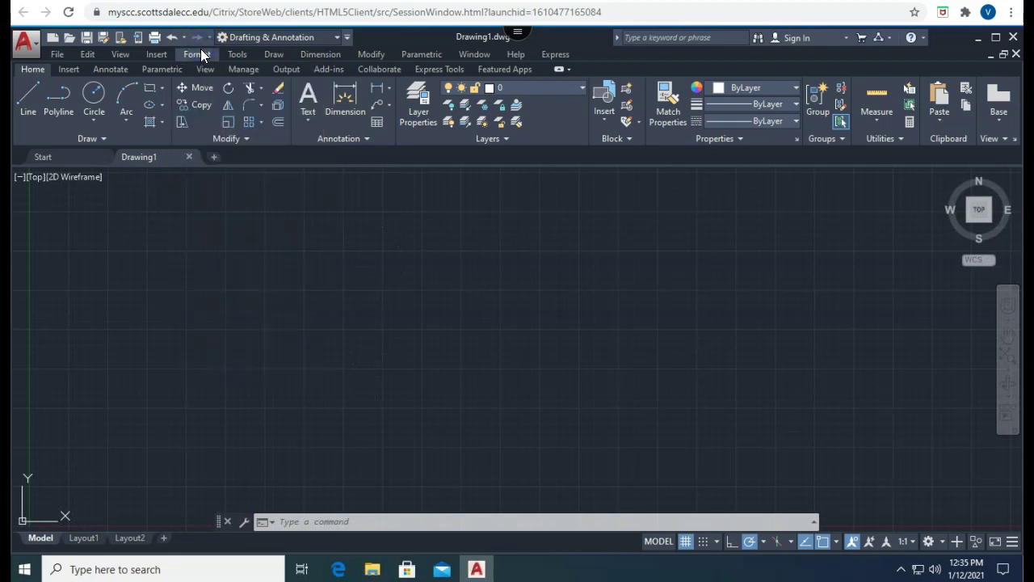
pyautogui.click(119, 56)
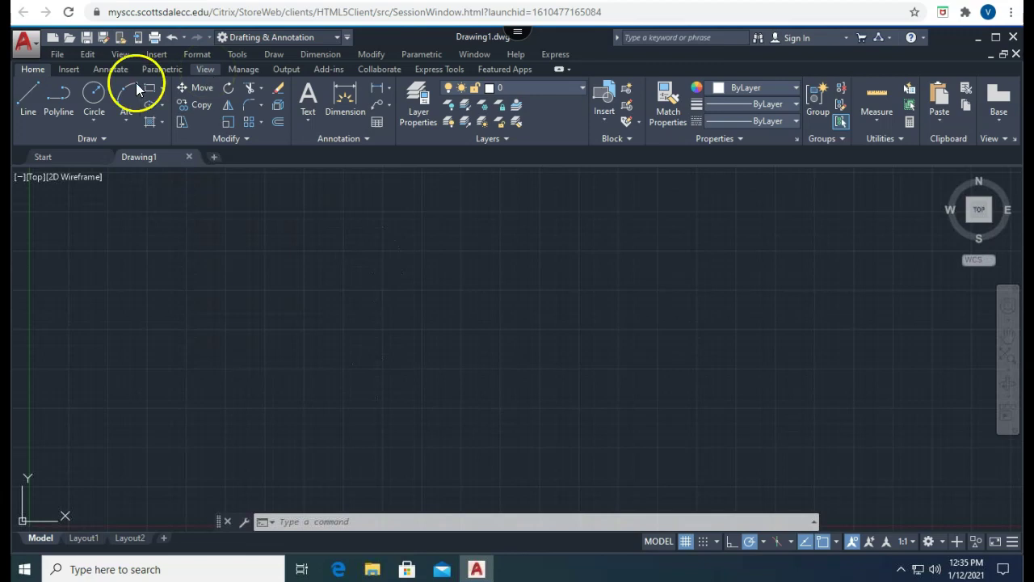
pyautogui.click(118, 54)
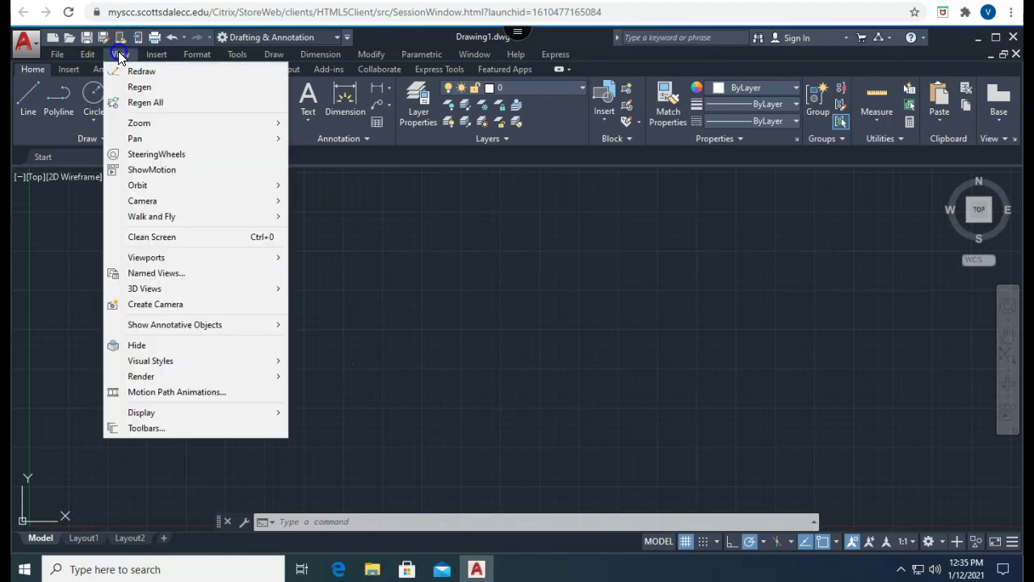
pyautogui.click(119, 53)
pyautogui.click(207, 69)
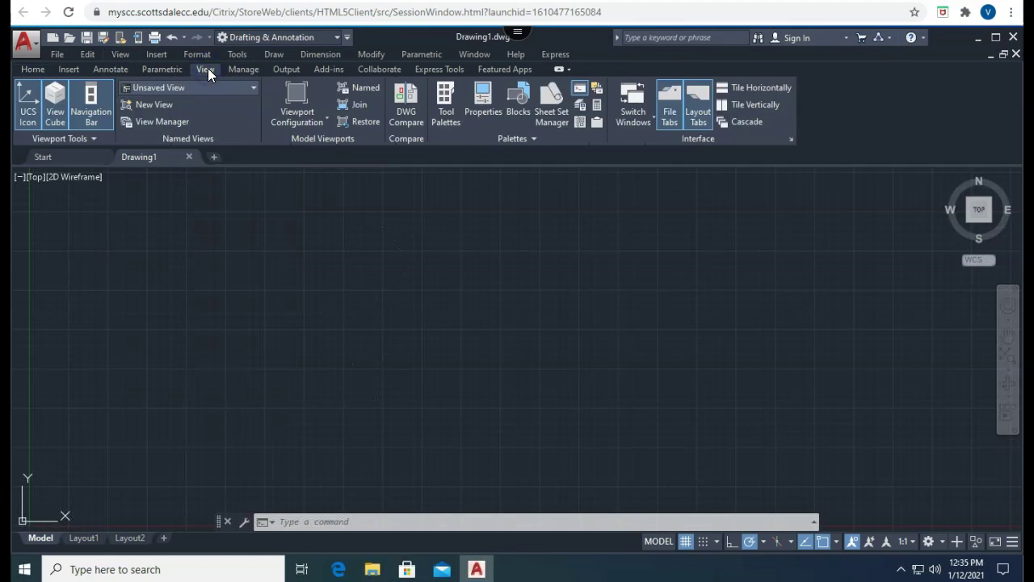
pyautogui.click(119, 53)
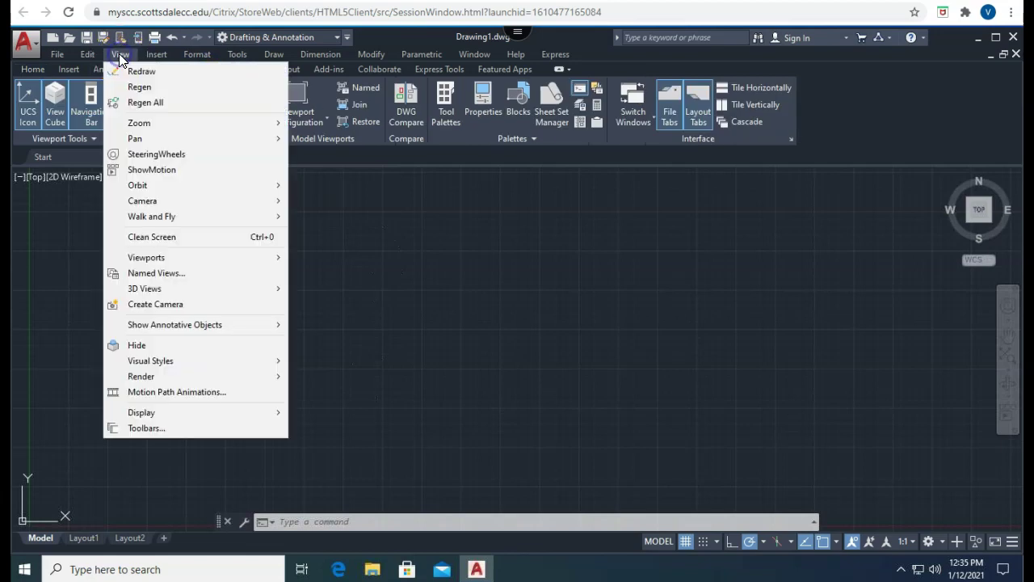
pyautogui.click(118, 53)
pyautogui.click(39, 68)
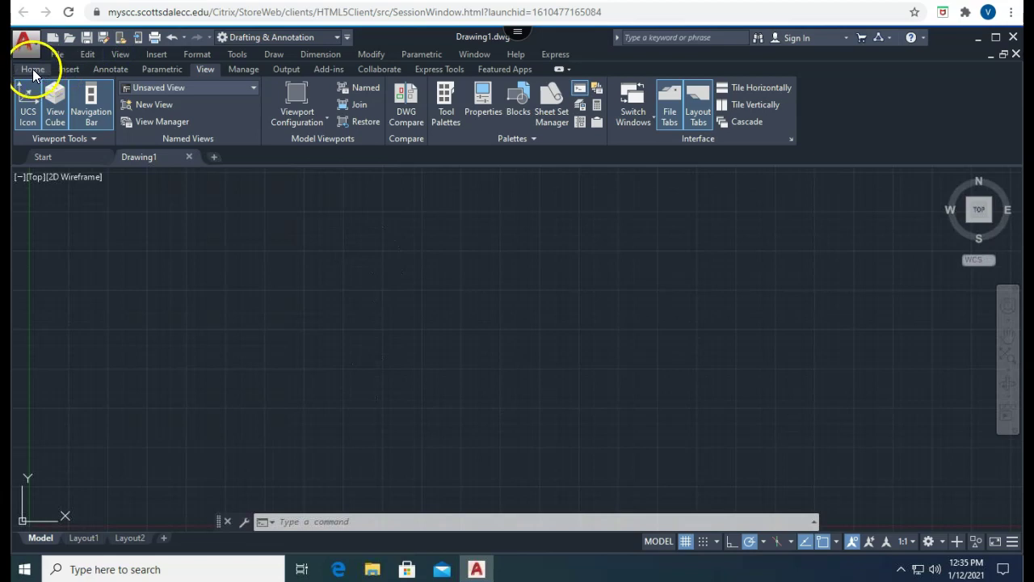
pyautogui.click(32, 69)
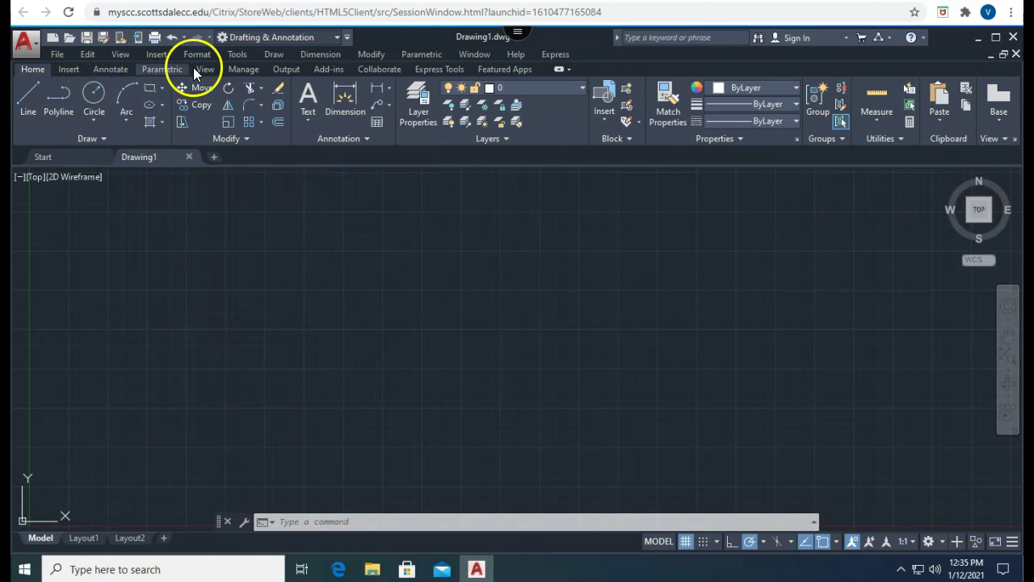
pyautogui.click(383, 69)
pyautogui.click(432, 69)
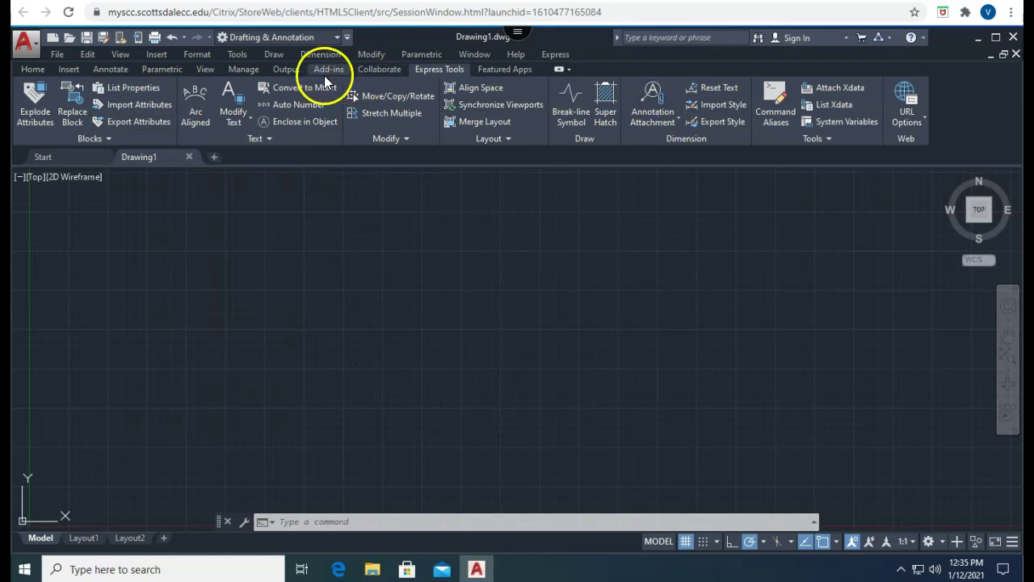
pyautogui.click(37, 71)
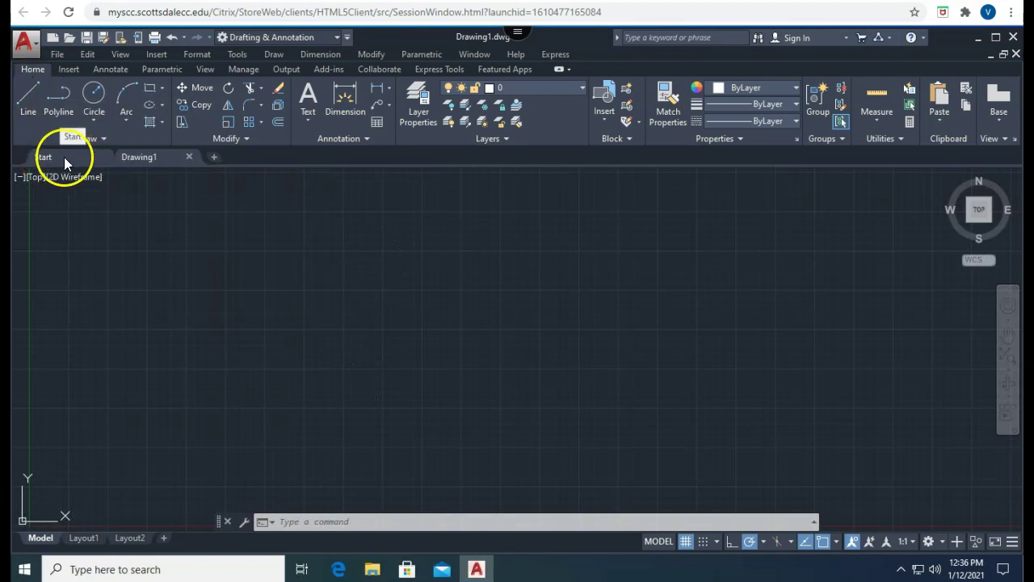
# - Open a second blank drawing and close it again, returning to Drawing1
pyautogui.moveTo(147, 157)
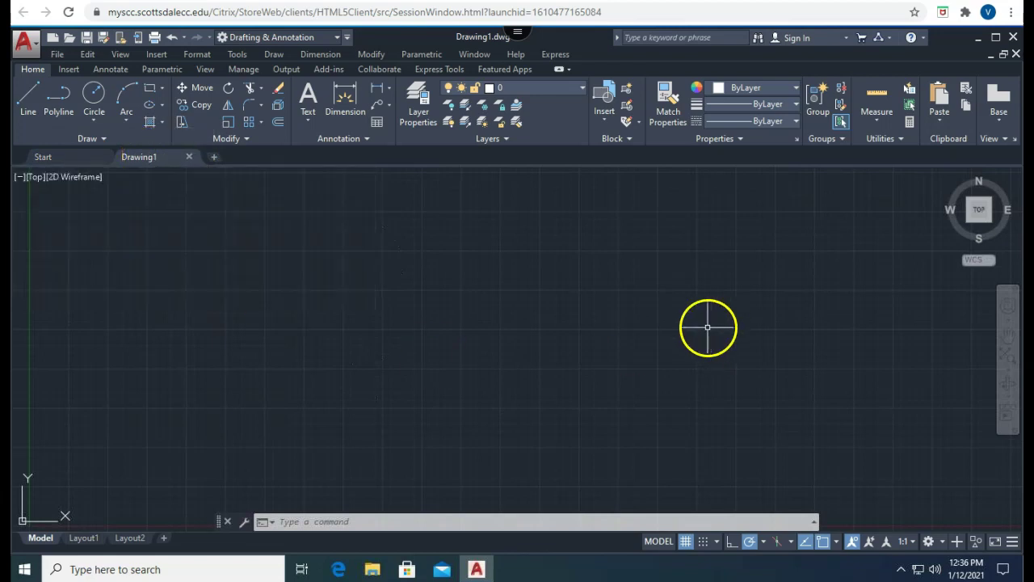
pyautogui.click(213, 157)
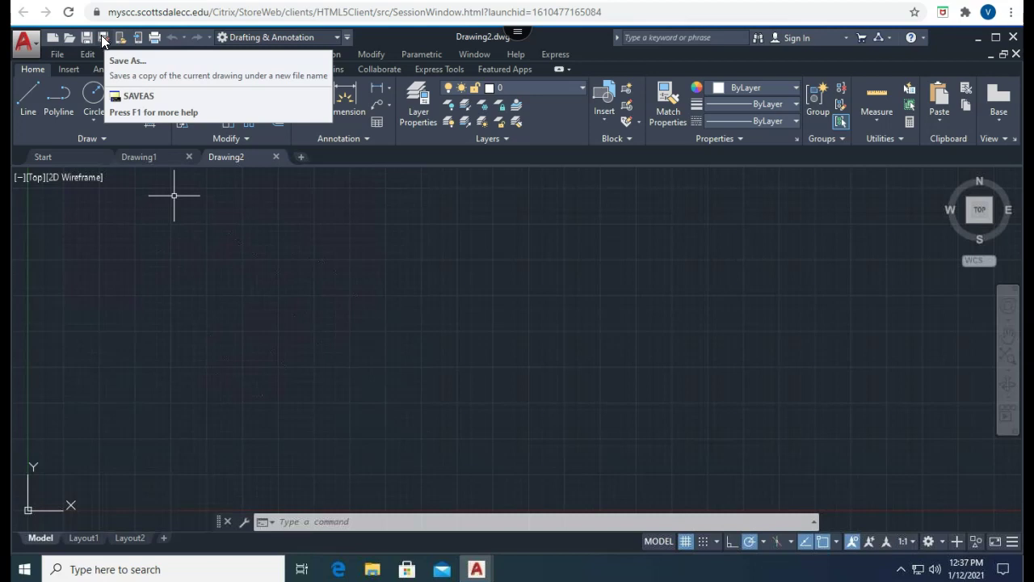
pyautogui.click(226, 209)
pyautogui.click(230, 225)
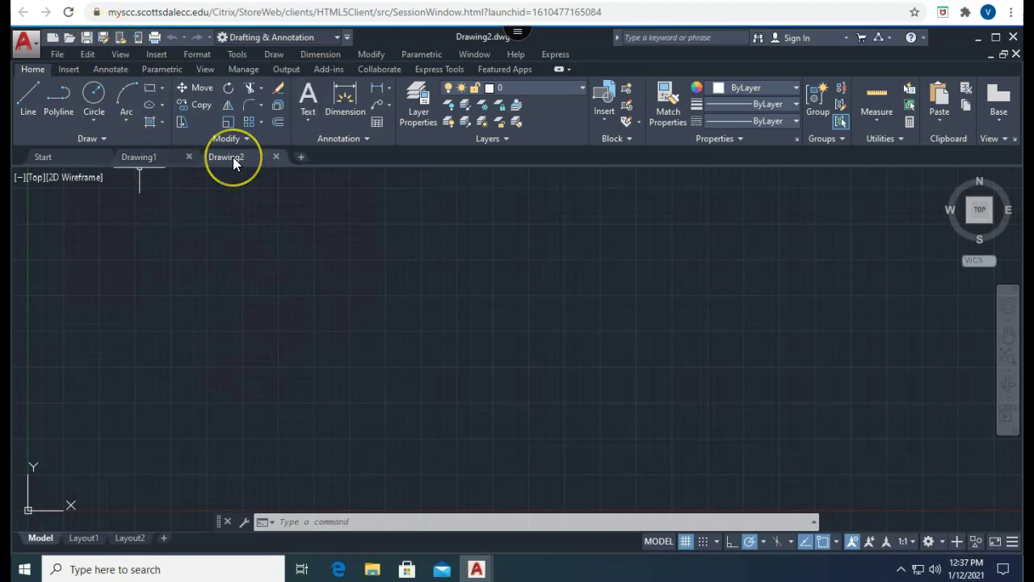
pyautogui.moveTo(234, 161)
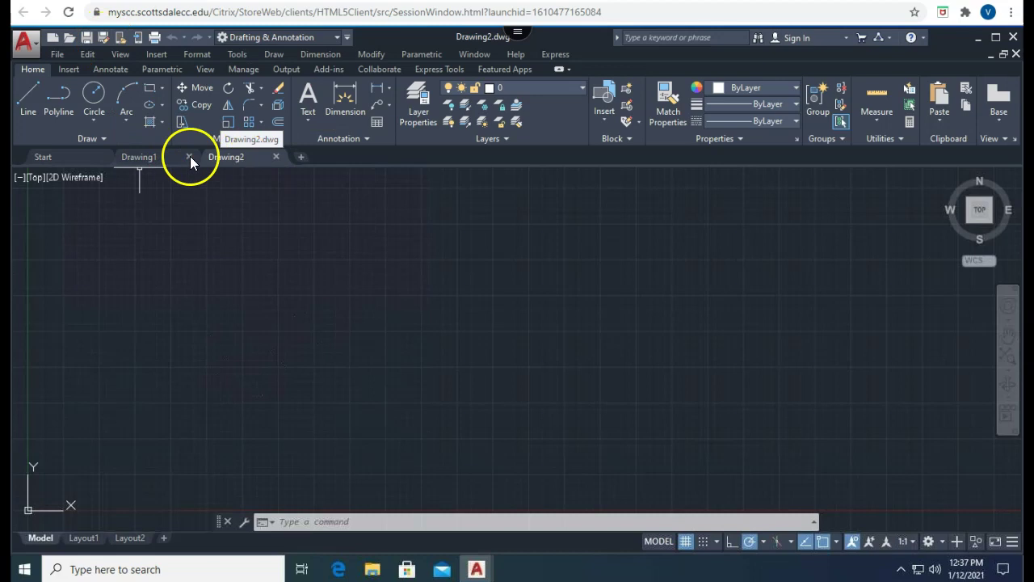
pyautogui.click(274, 157)
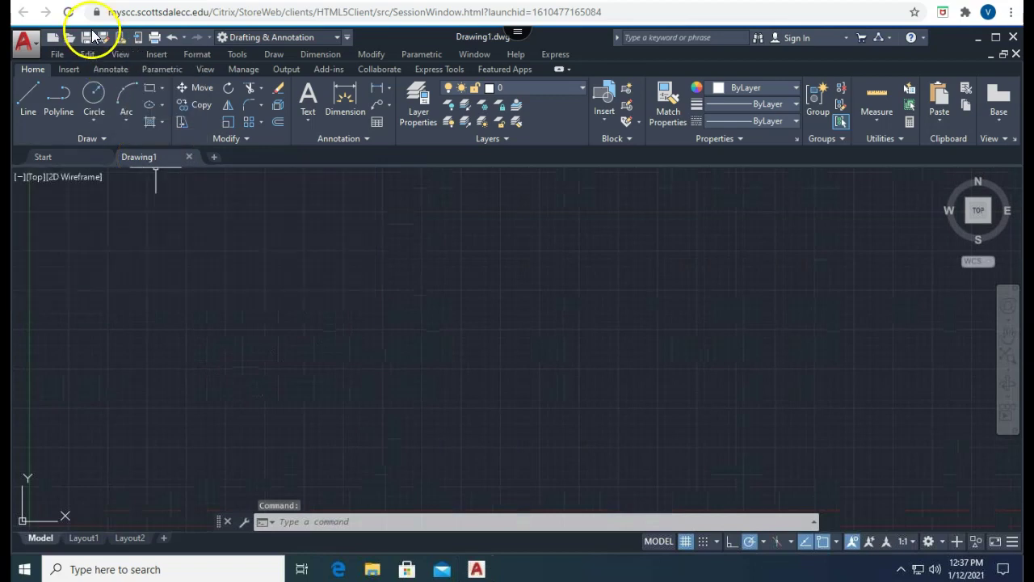
# - Save the drawing as door in the AUTOCAD folder on the personal home network drive
pyautogui.click(102, 37)
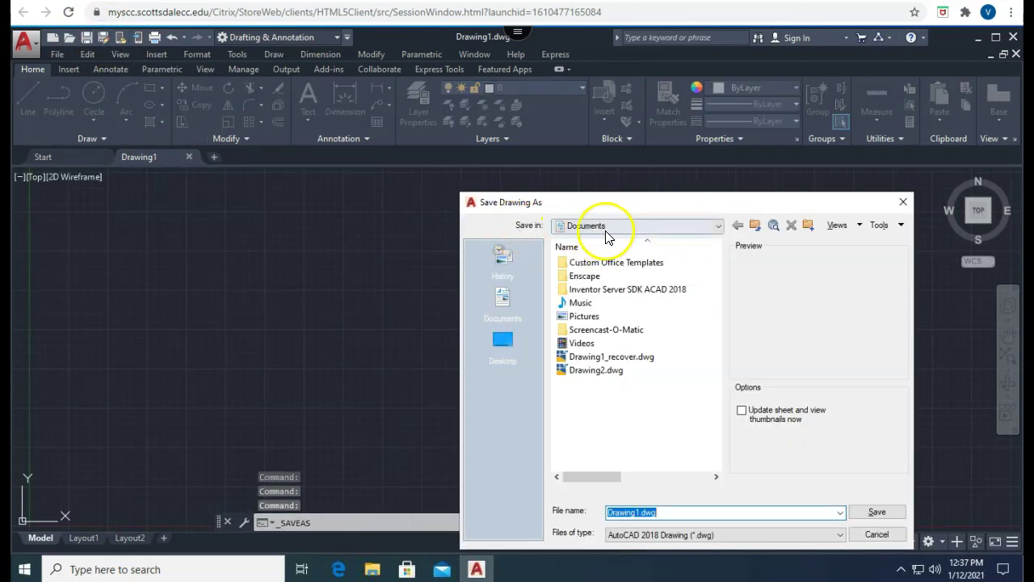
pyautogui.click(719, 226)
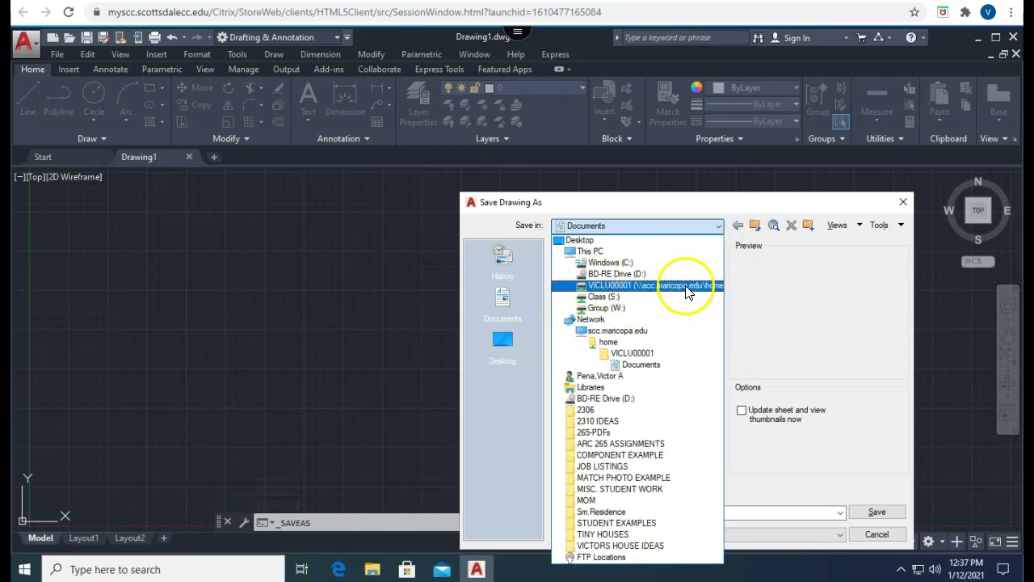
pyautogui.click(681, 287)
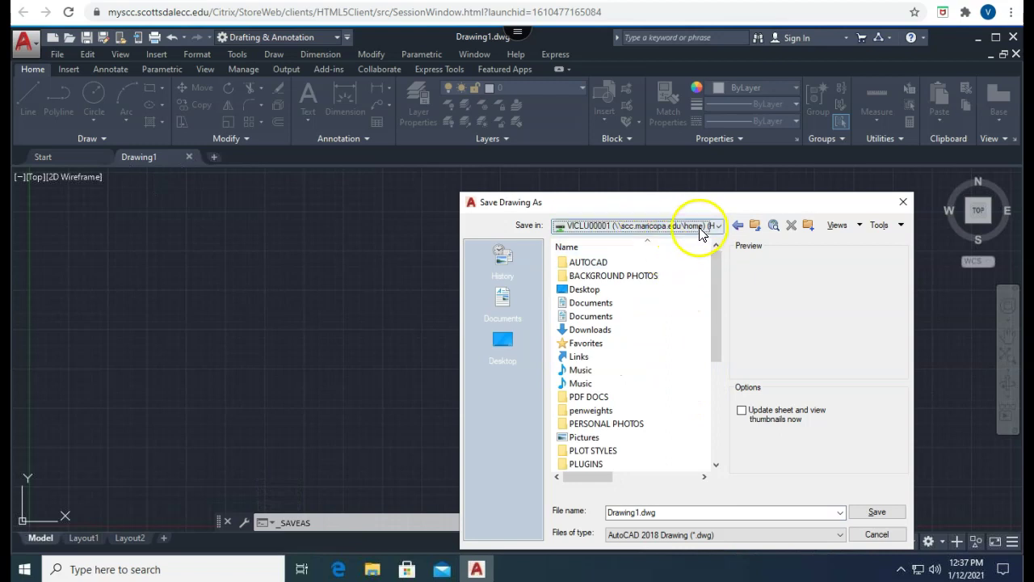
pyautogui.click(662, 512)
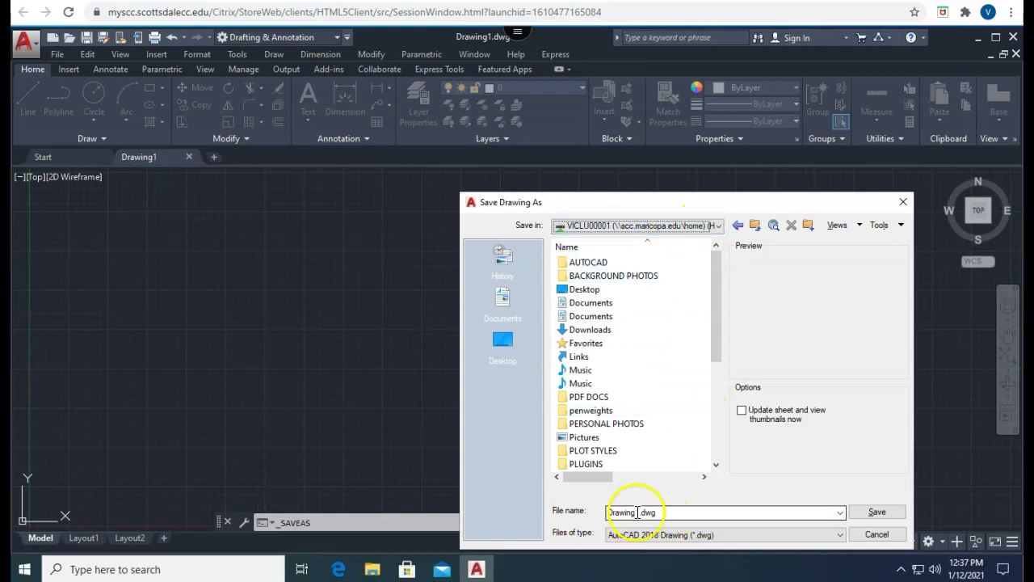
pyautogui.moveTo(662, 512); pyautogui.dragTo(577, 513)
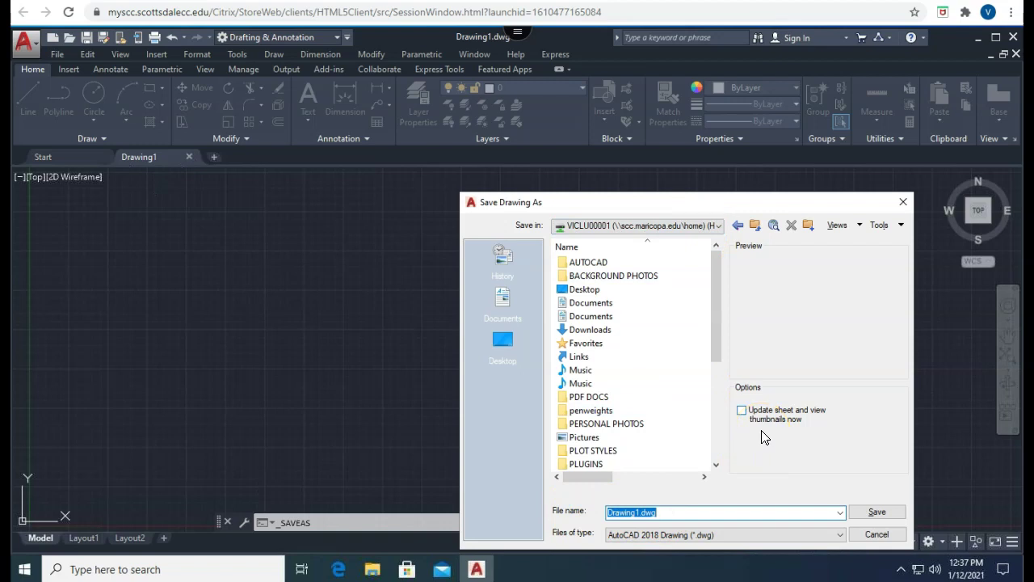
pyautogui.write('door')
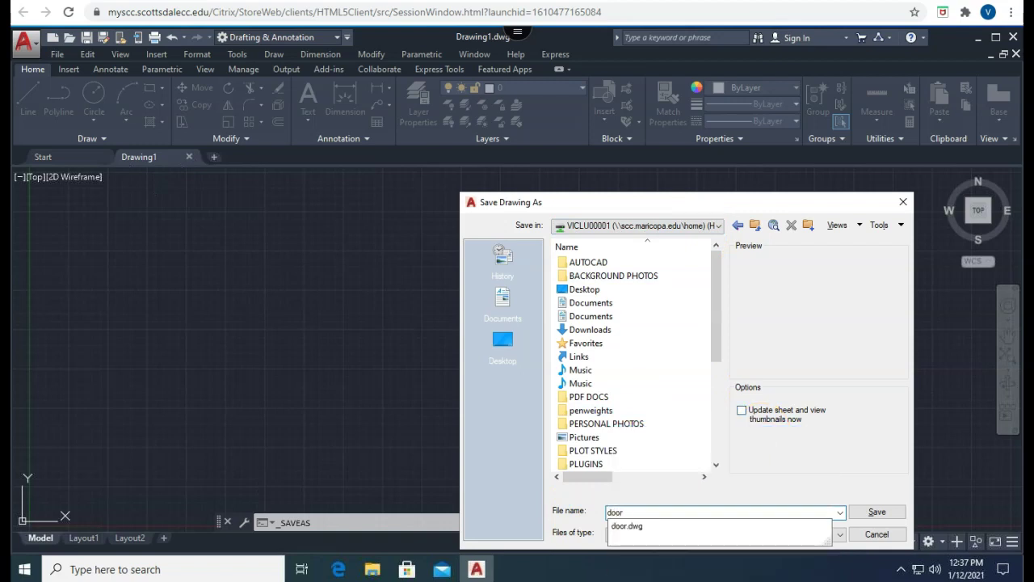
pyautogui.doubleClick(587, 265)
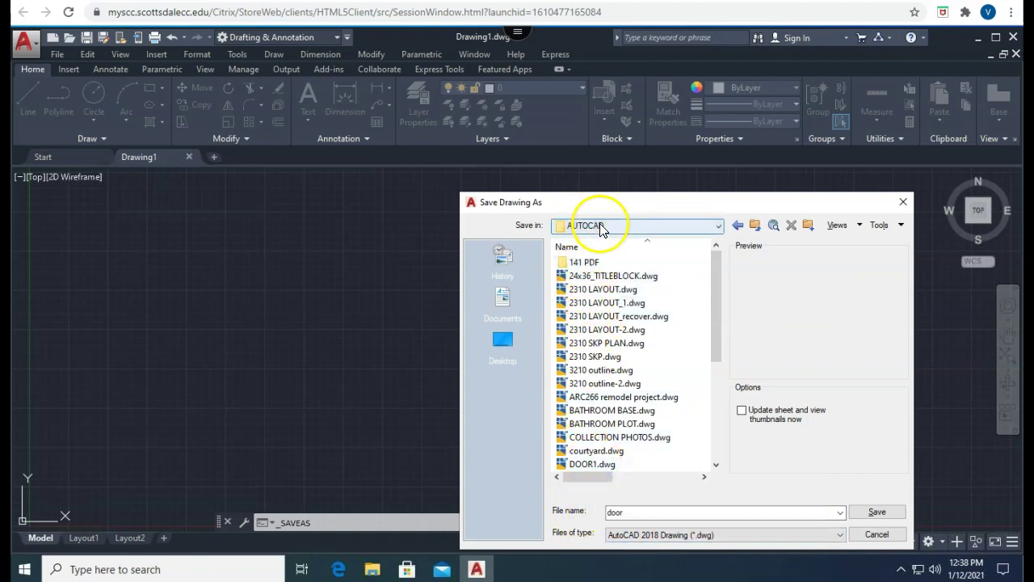
pyautogui.click(878, 514)
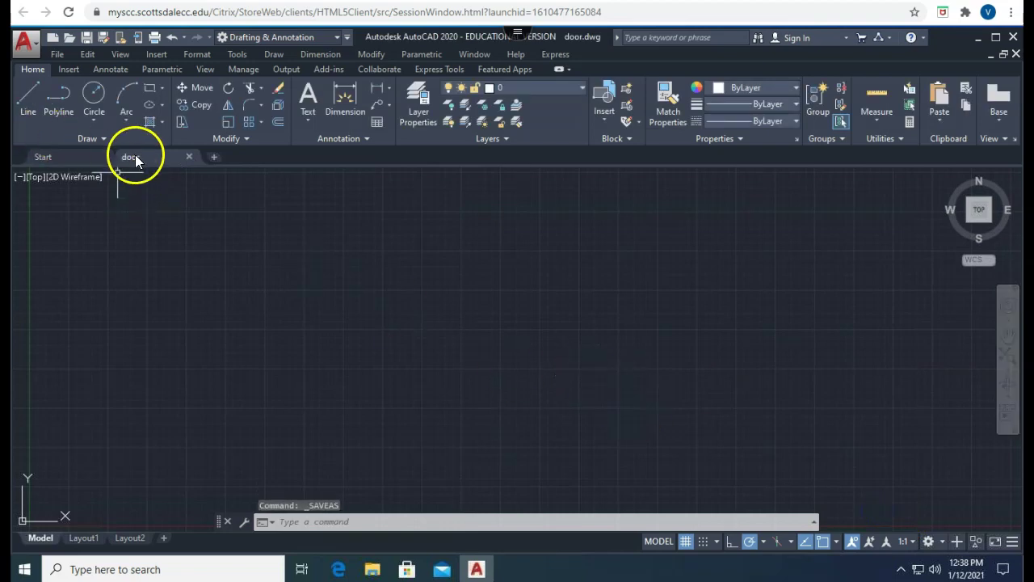
# - Open 2310 SKP.dwg from the AUTOCAD folder, switch between the two open drawings and return to the door drawing
pyautogui.moveTo(130, 160)
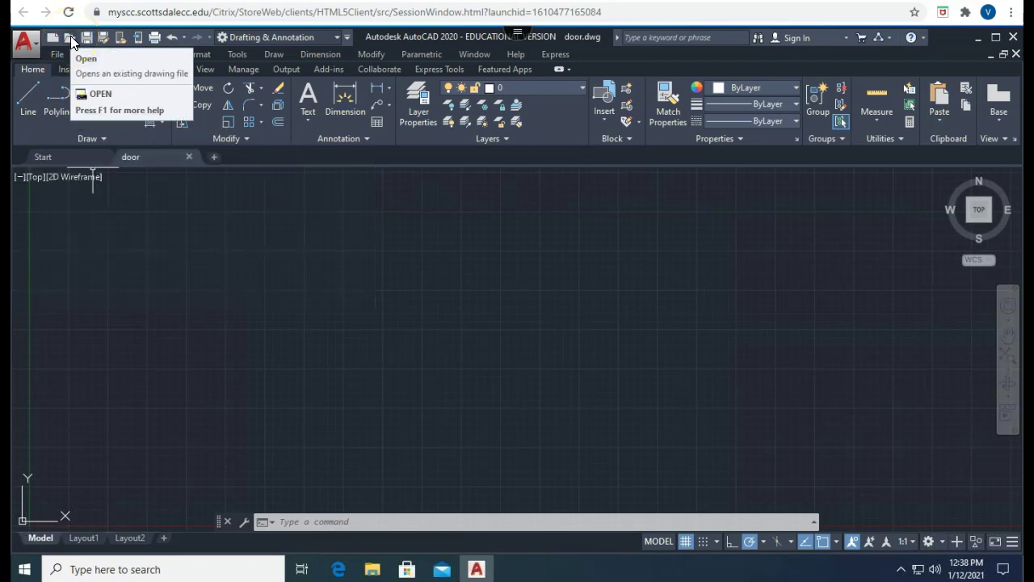
pyautogui.click(71, 38)
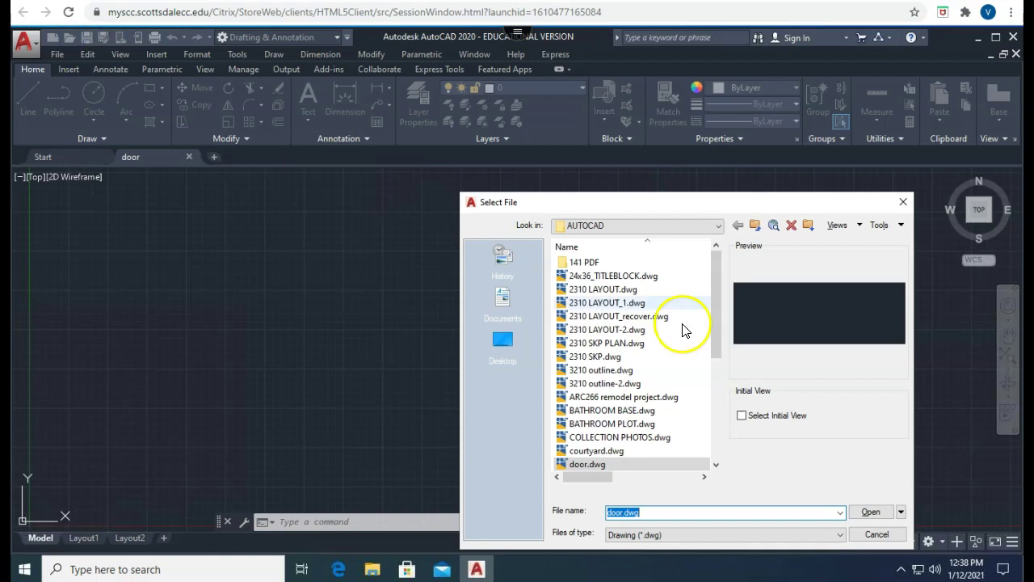
pyautogui.click(591, 358)
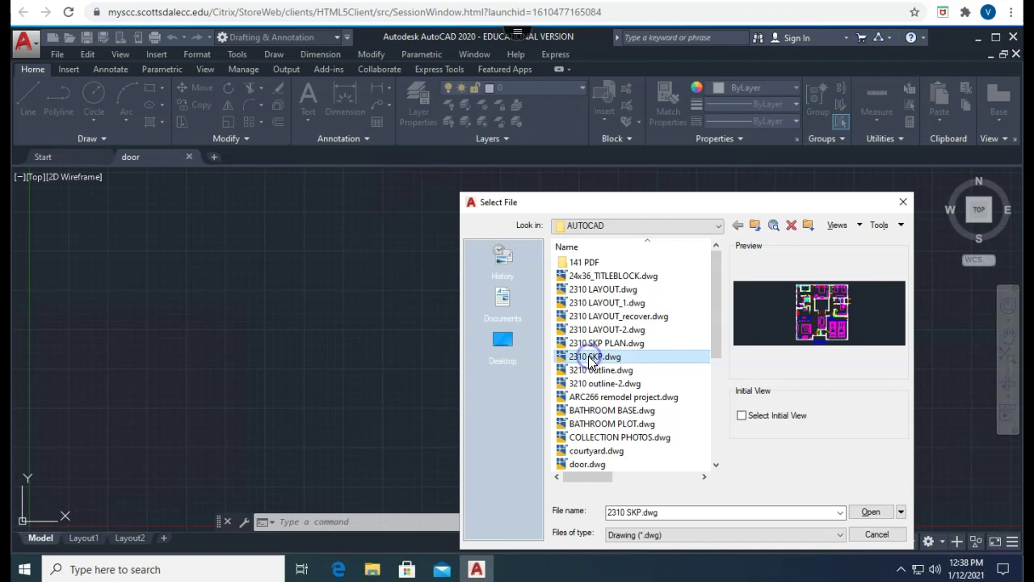
pyautogui.click(871, 513)
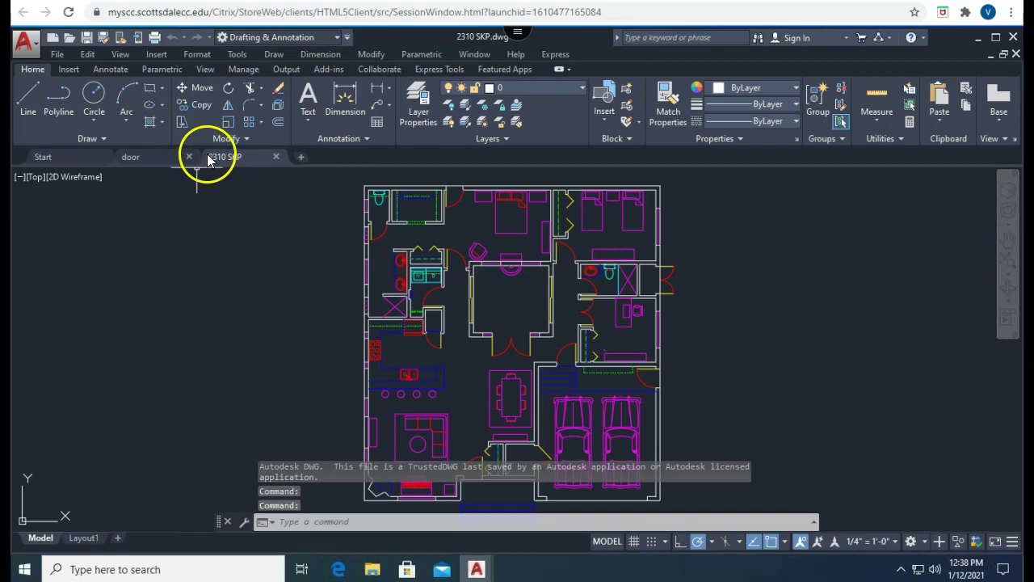
pyautogui.click(150, 158)
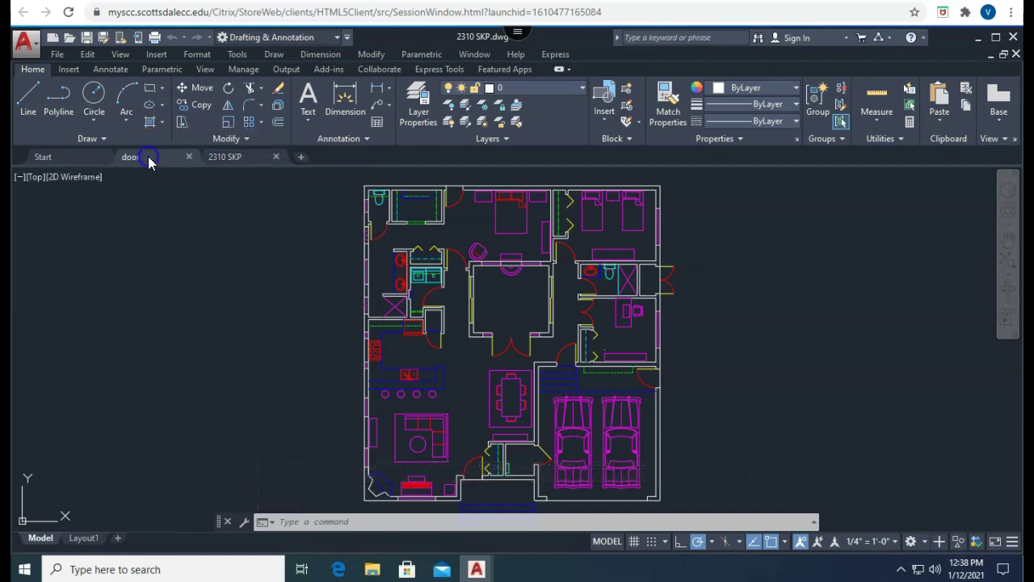
pyautogui.click(239, 158)
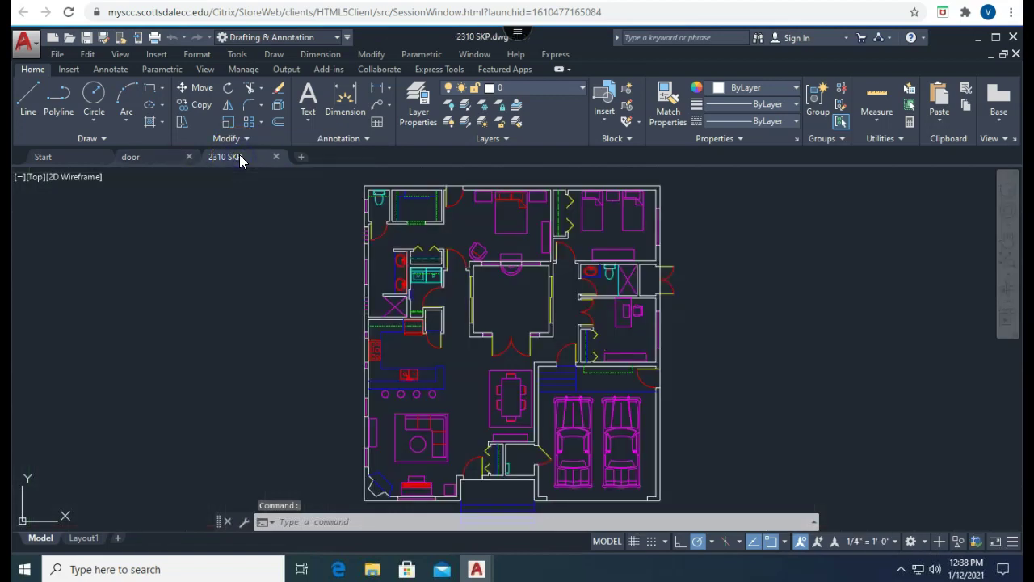
pyautogui.click(140, 157)
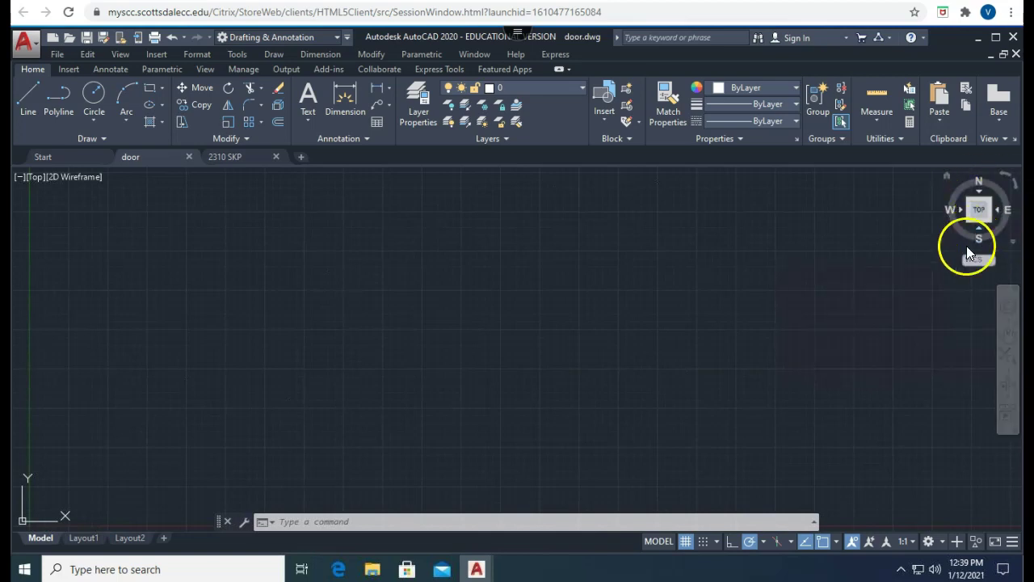
# - Hide the ViewCube and the navigation bar, and return to the Home tool set
pyautogui.click(205, 69)
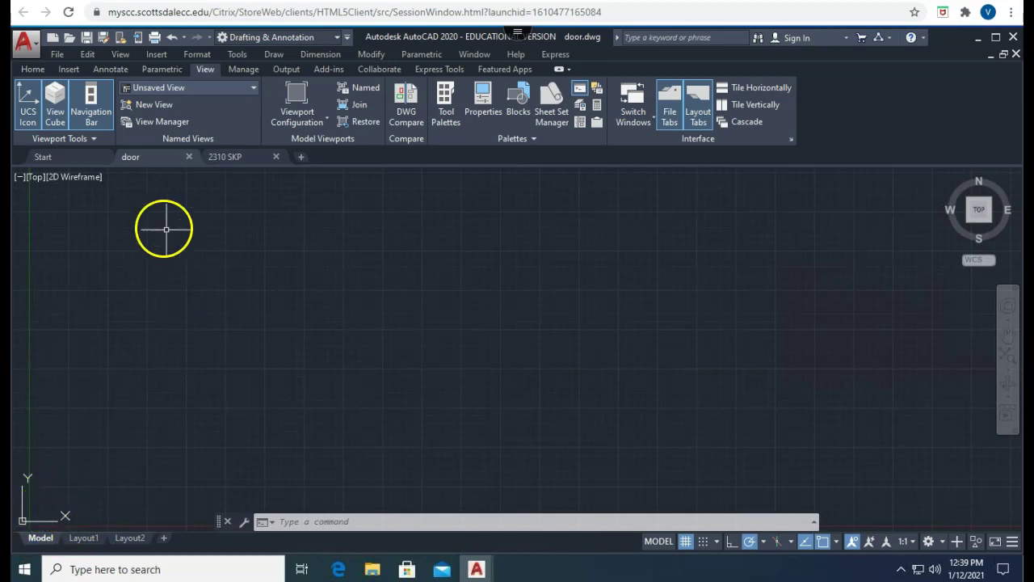
pyautogui.click(53, 102)
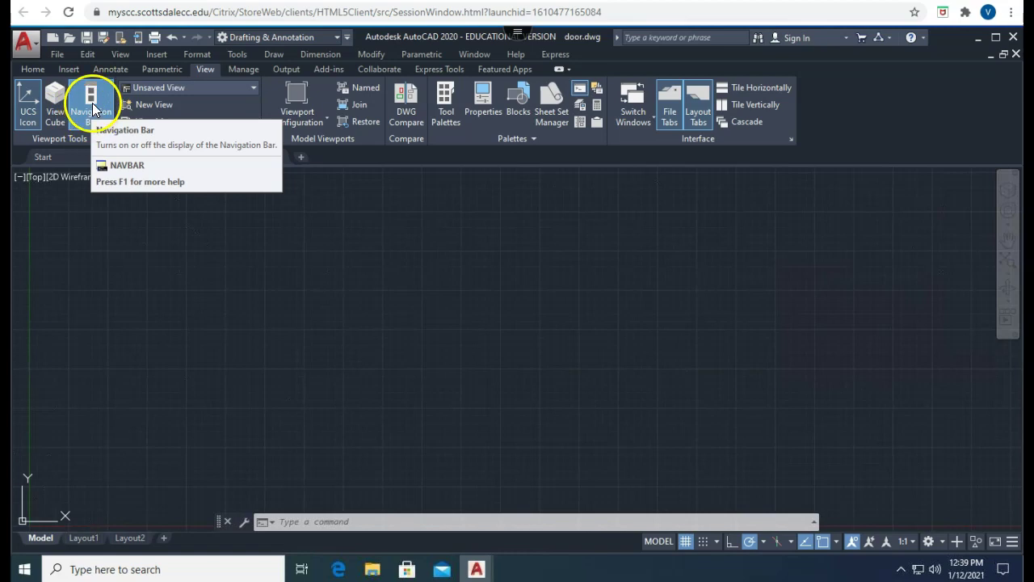
pyautogui.click(92, 102)
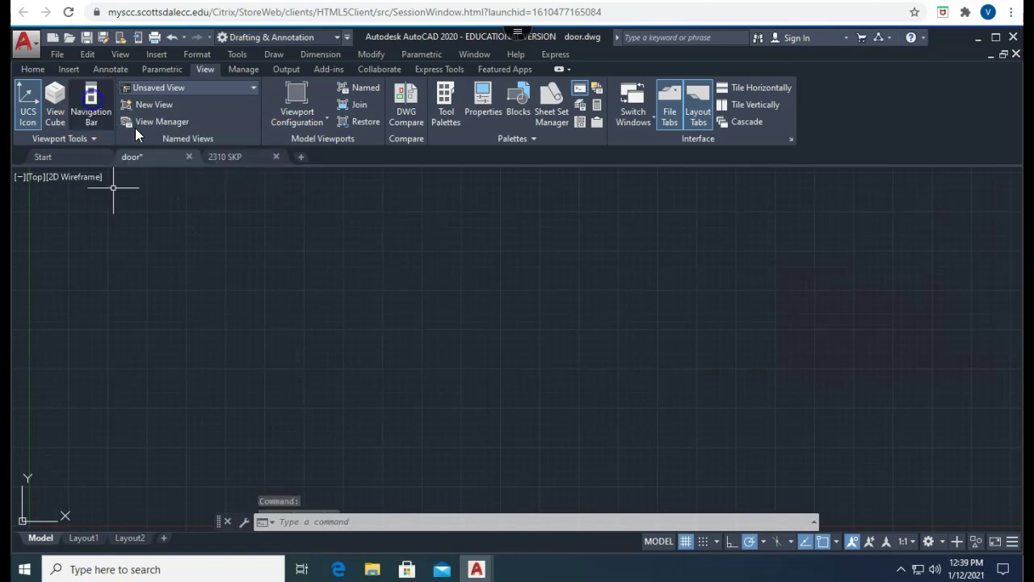
pyautogui.click(29, 70)
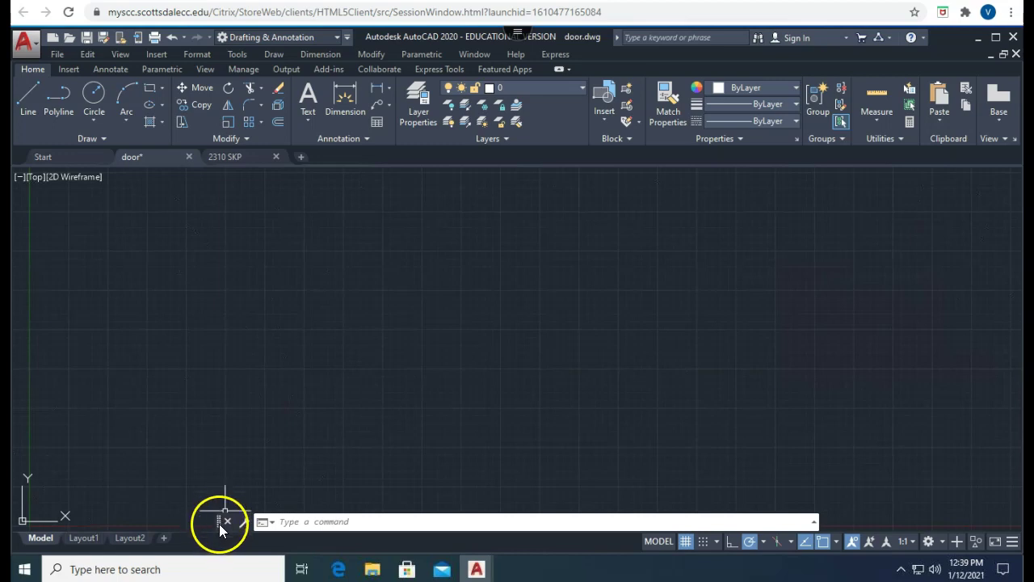
# - Dock the floating command line across the full width below the drawing area
pyautogui.moveTo(219, 518)
pyautogui.mouseDown()
pyautogui.moveTo(375, 404)
pyautogui.moveTo(204, 349)
pyautogui.moveTo(157, 488)
pyautogui.moveTo(125, 531)
pyautogui.mouseUp()
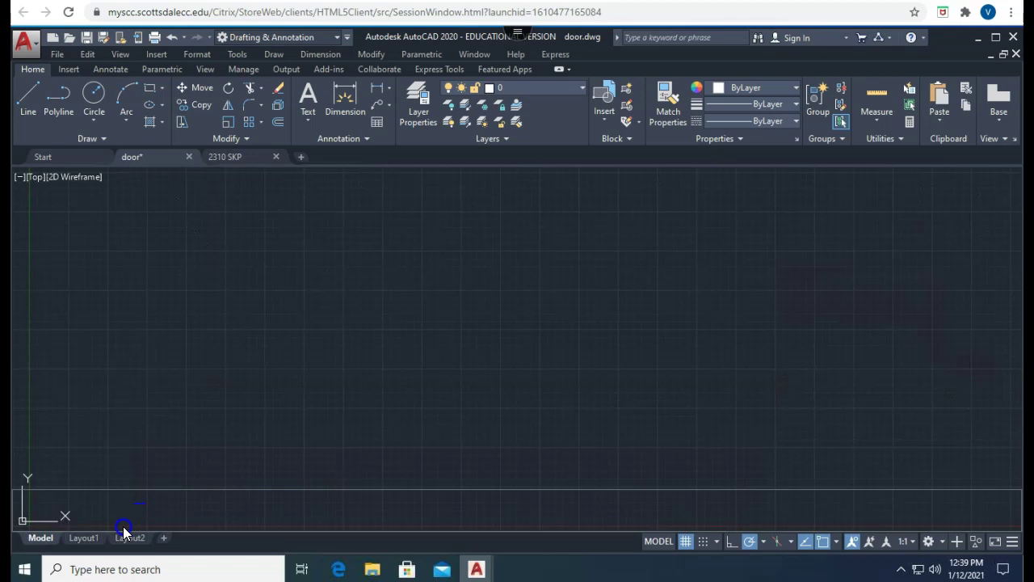
pyautogui.moveTo(123, 526); pyautogui.dragTo(123, 526)
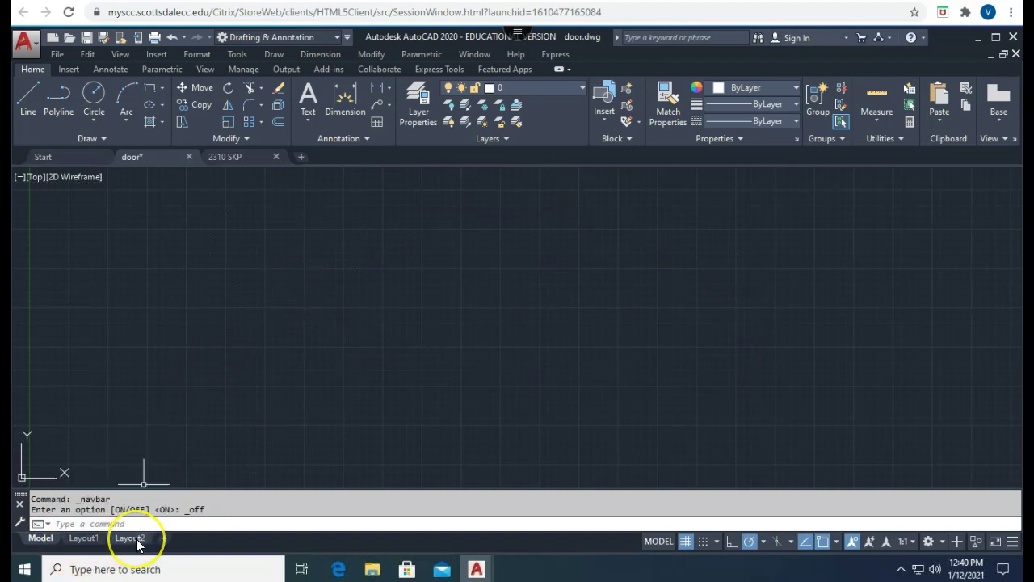
# - Compare the paper space of Layout1 with model space, and return to model space
pyautogui.moveTo(137, 543)
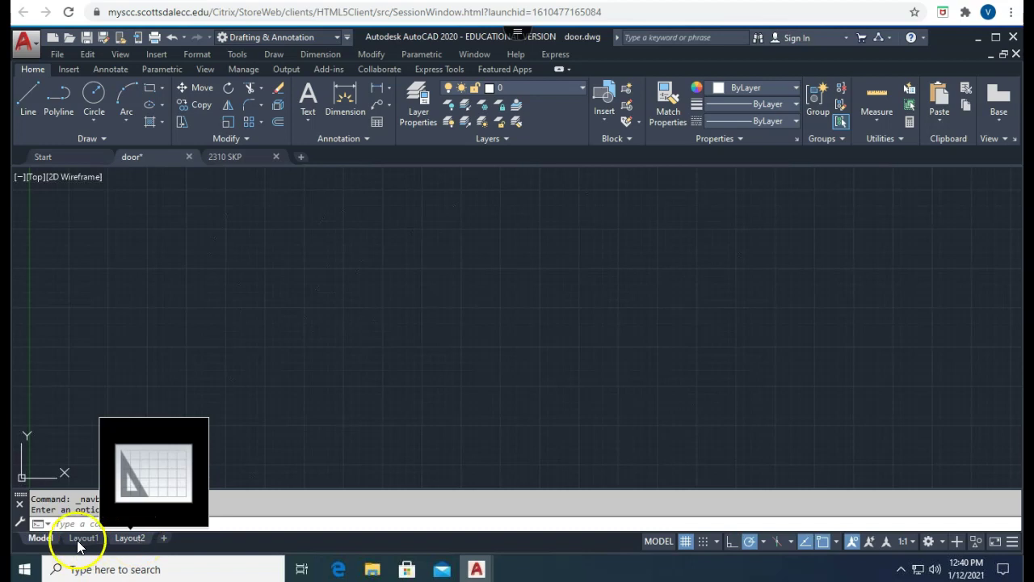
pyautogui.moveTo(80, 542)
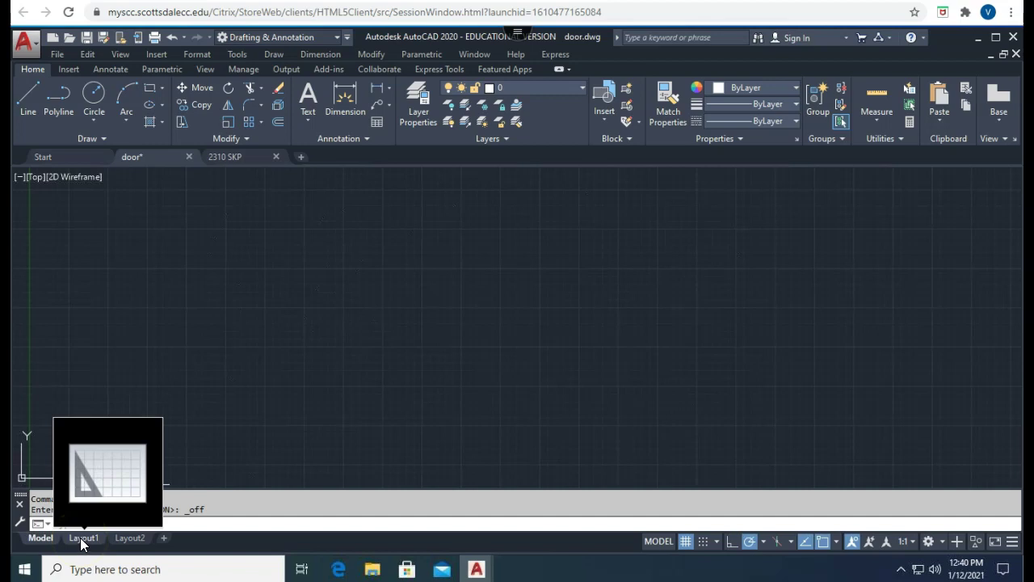
pyautogui.click(81, 539)
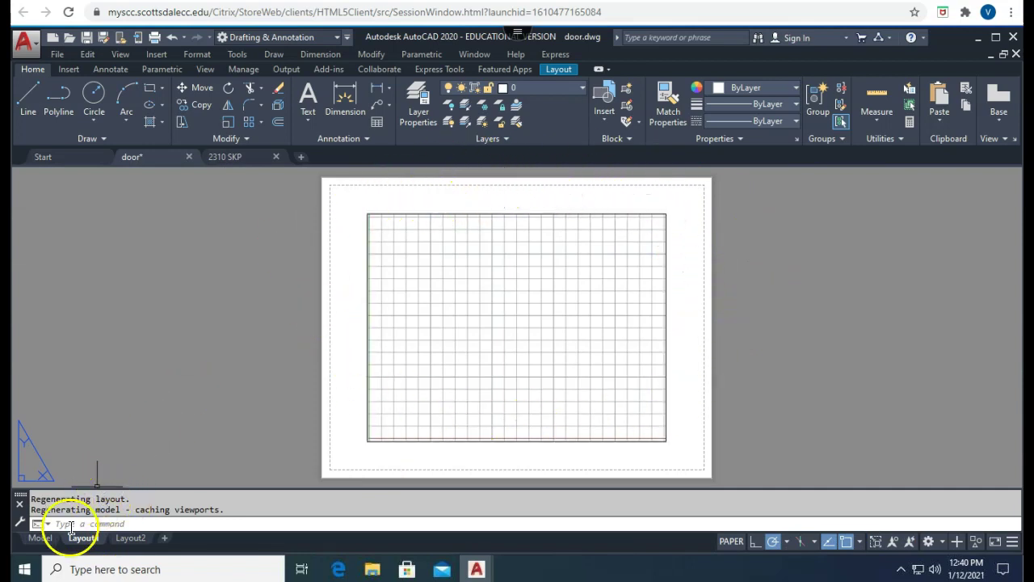
pyautogui.click(41, 538)
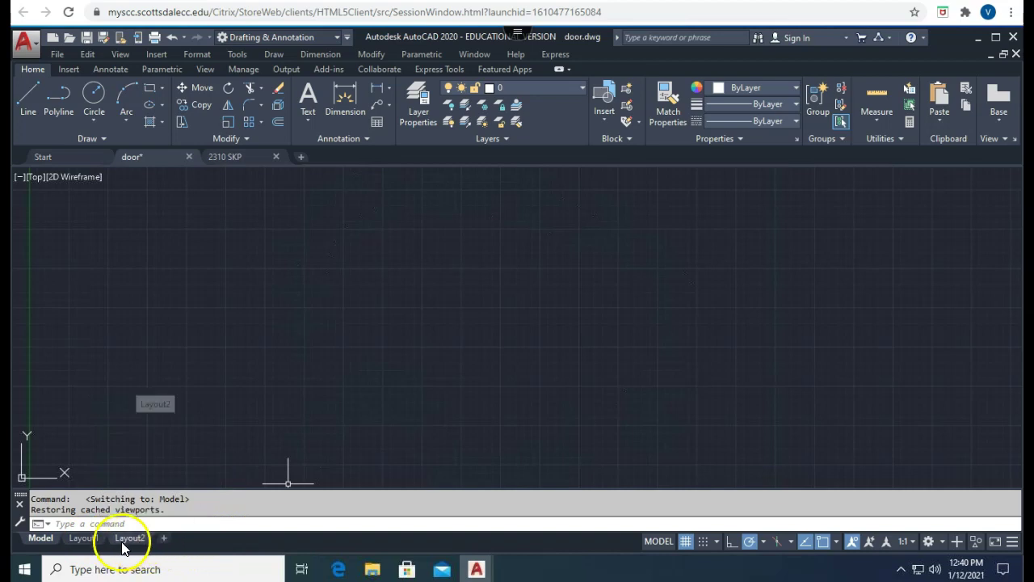
pyautogui.moveTo(83, 546)
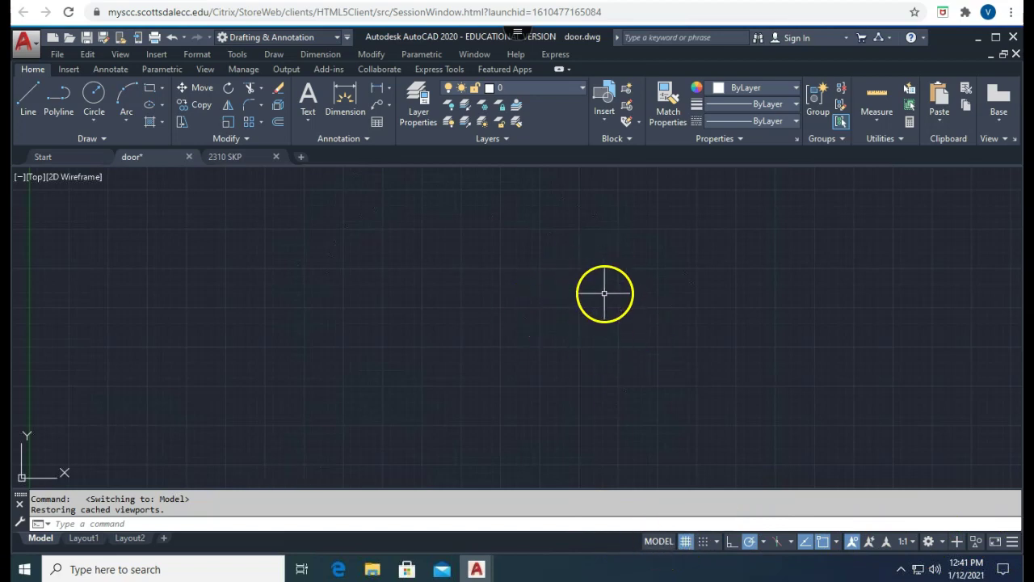
pyautogui.click(84, 538)
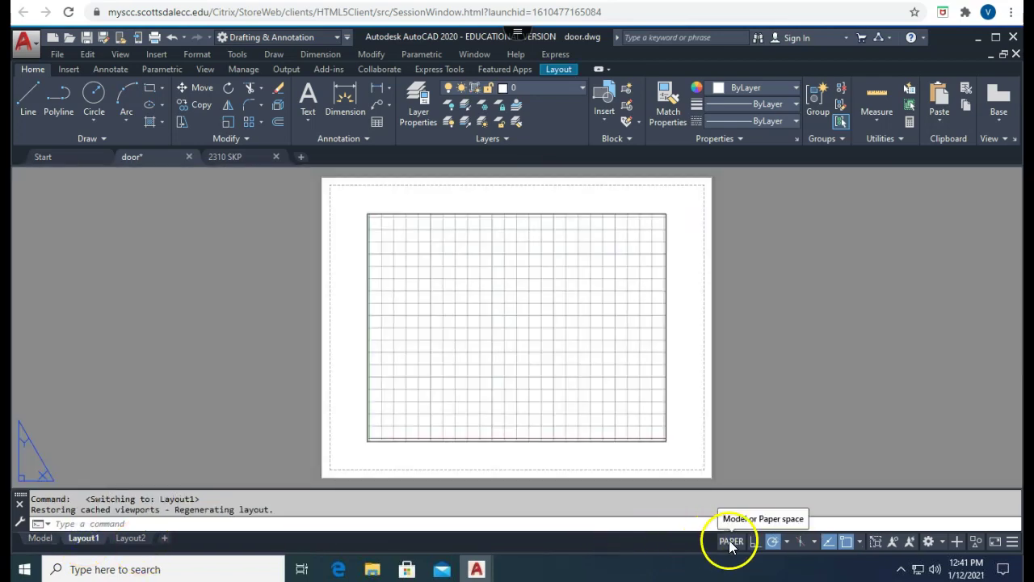
pyautogui.click(39, 538)
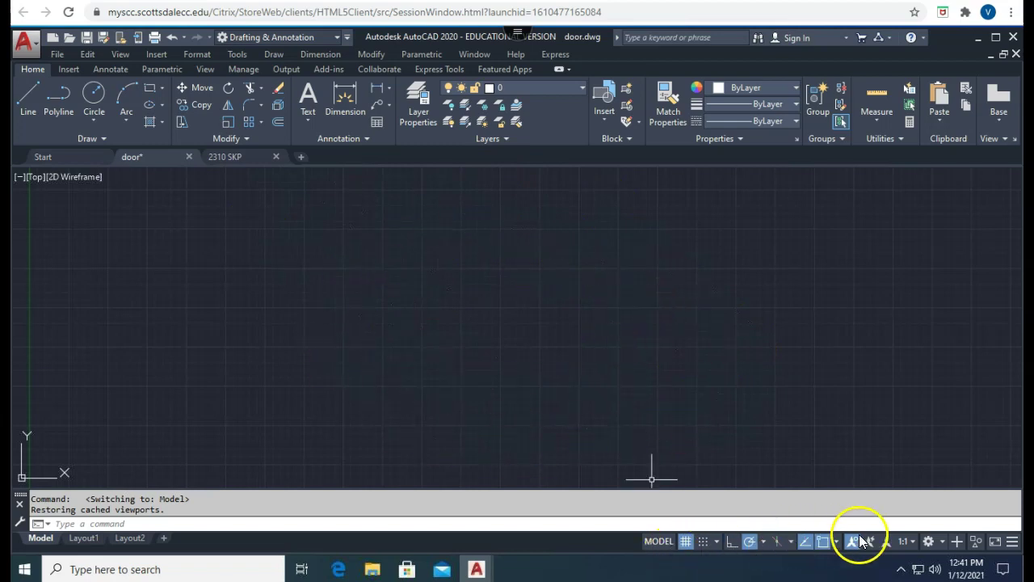
# - Turn off the grid display, polar tracking, object snap tracking and object snap
pyautogui.click(686, 542)
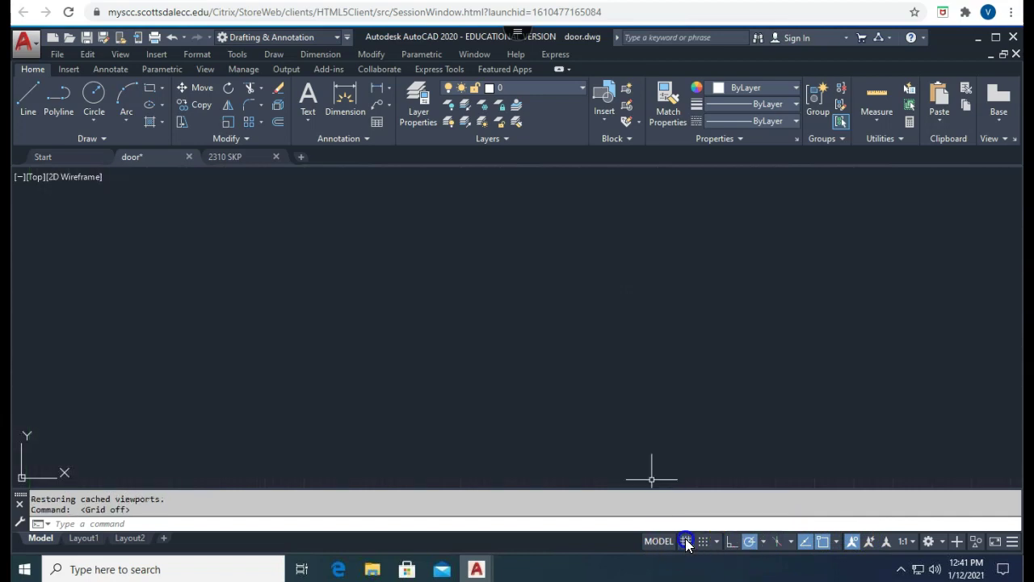
pyautogui.click(750, 542)
pyautogui.click(807, 542)
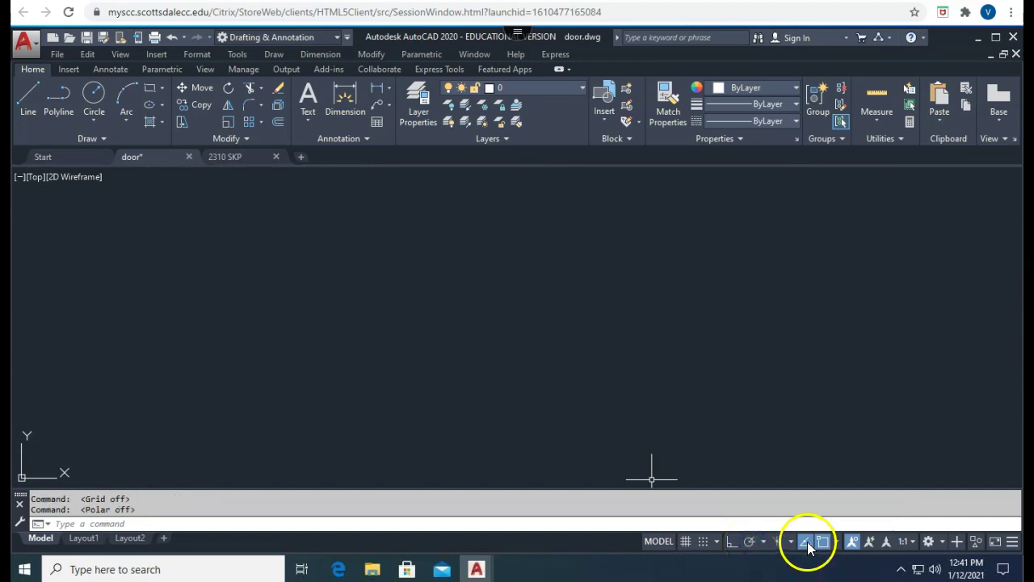
pyautogui.click(823, 542)
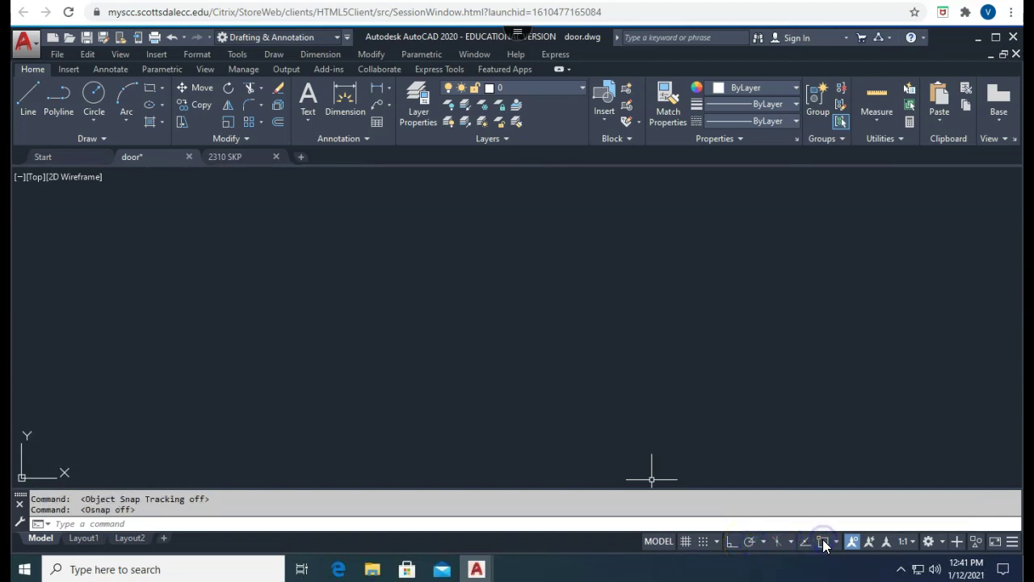
pyautogui.click(852, 544)
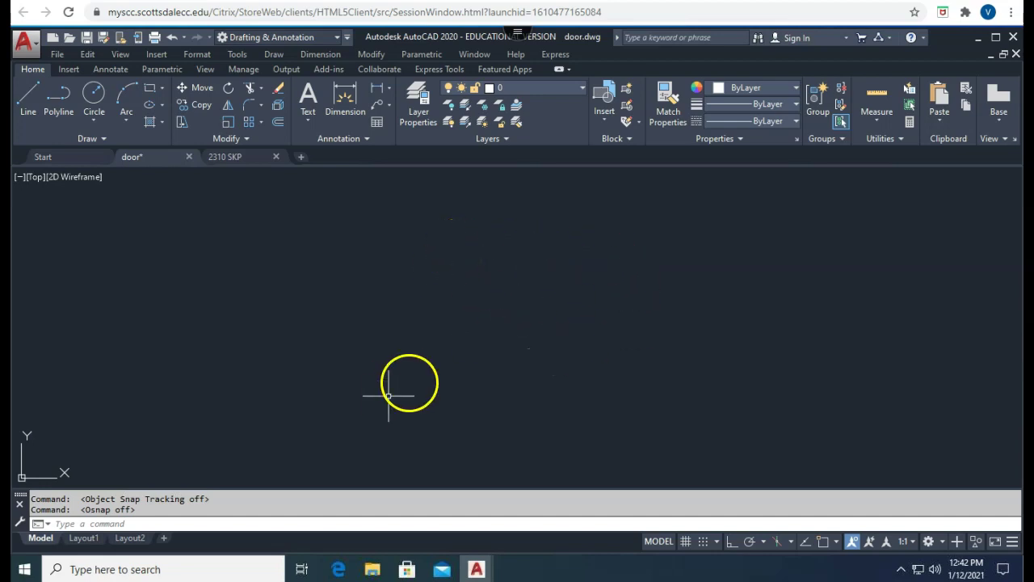
# - Set the uniform background of 2D model space to Black in the display options and apply the window colors
pyautogui.rightClick(439, 258)
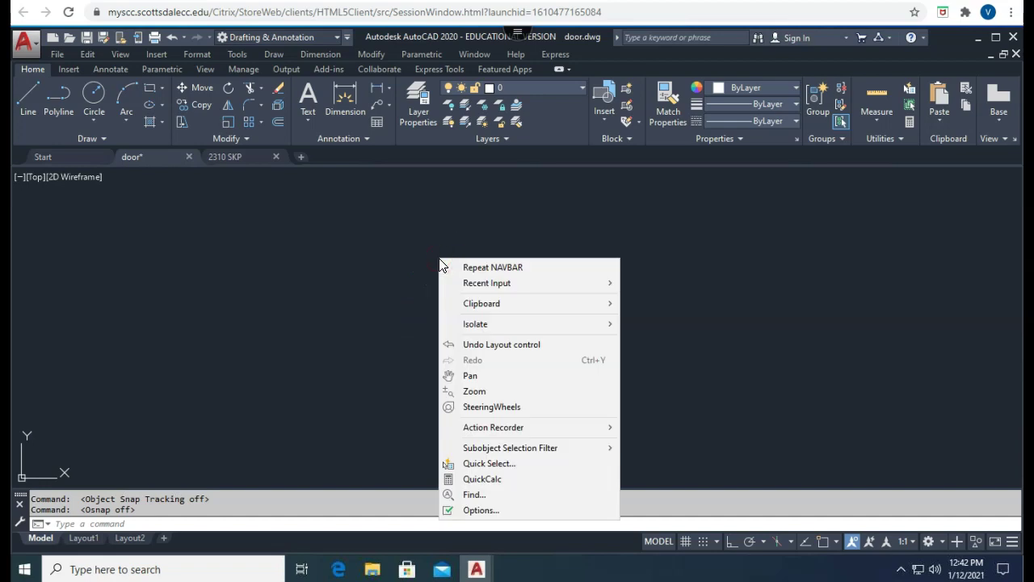
pyautogui.click(479, 516)
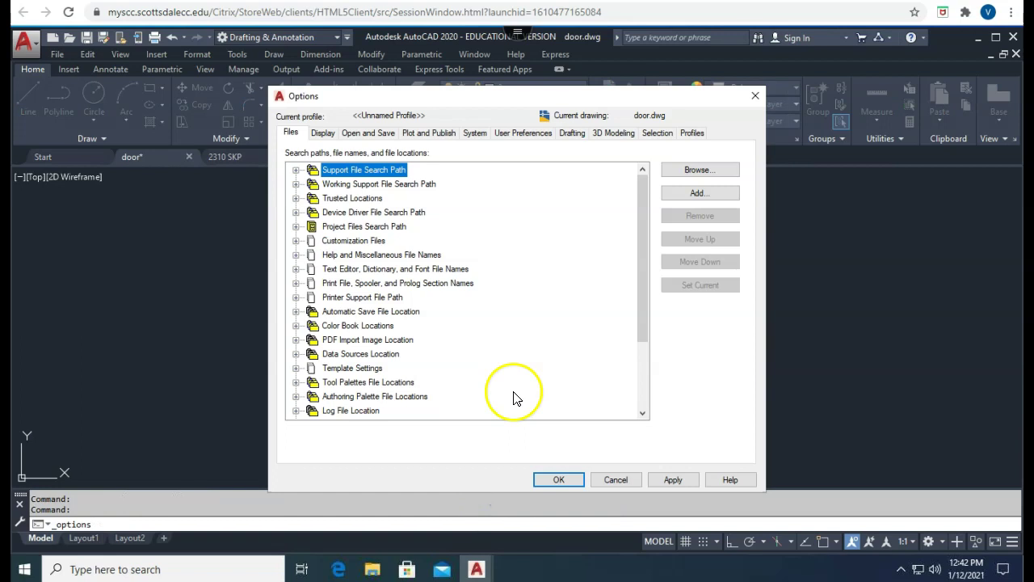
pyautogui.click(324, 134)
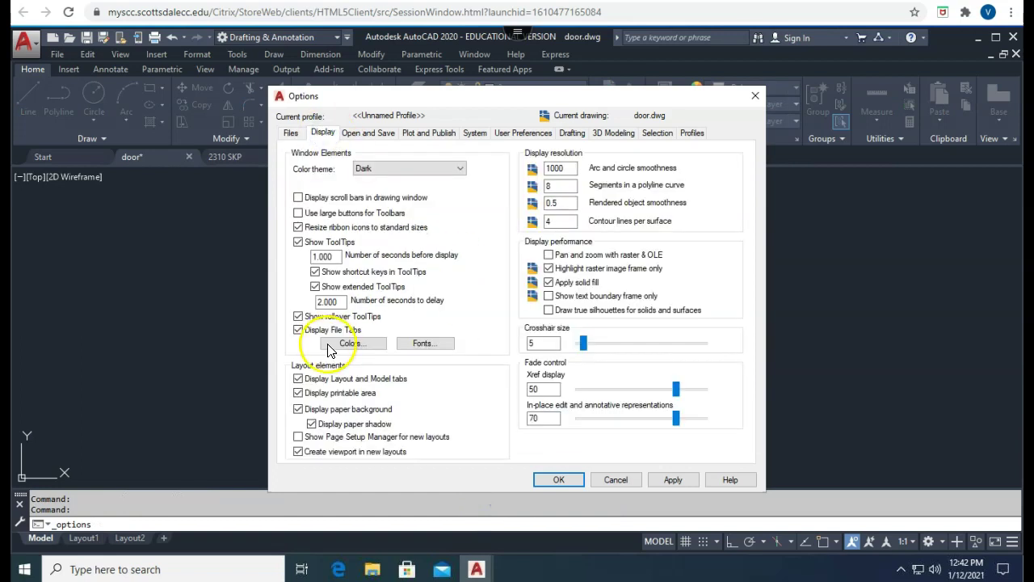
pyautogui.click(351, 345)
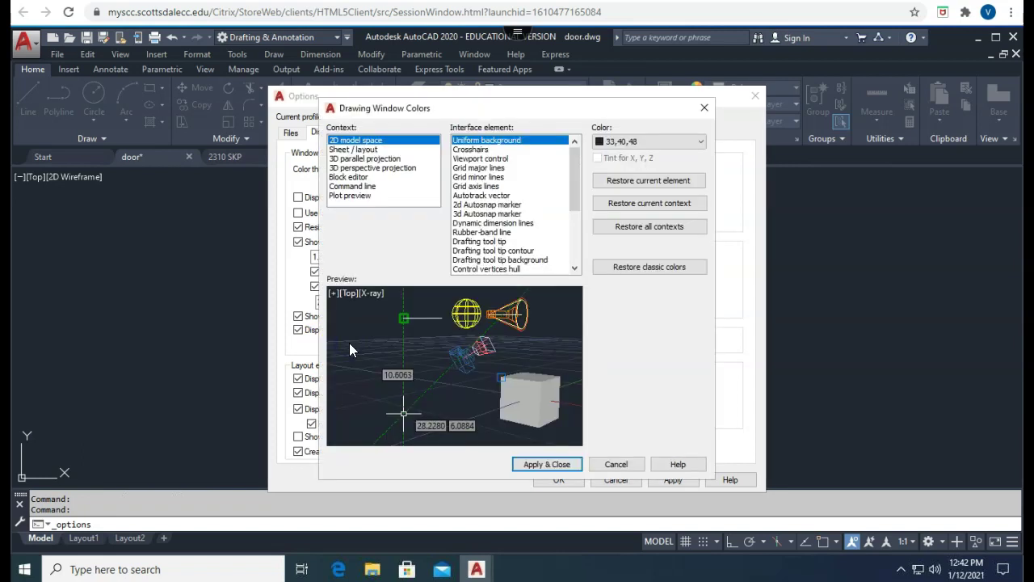
pyautogui.click(701, 142)
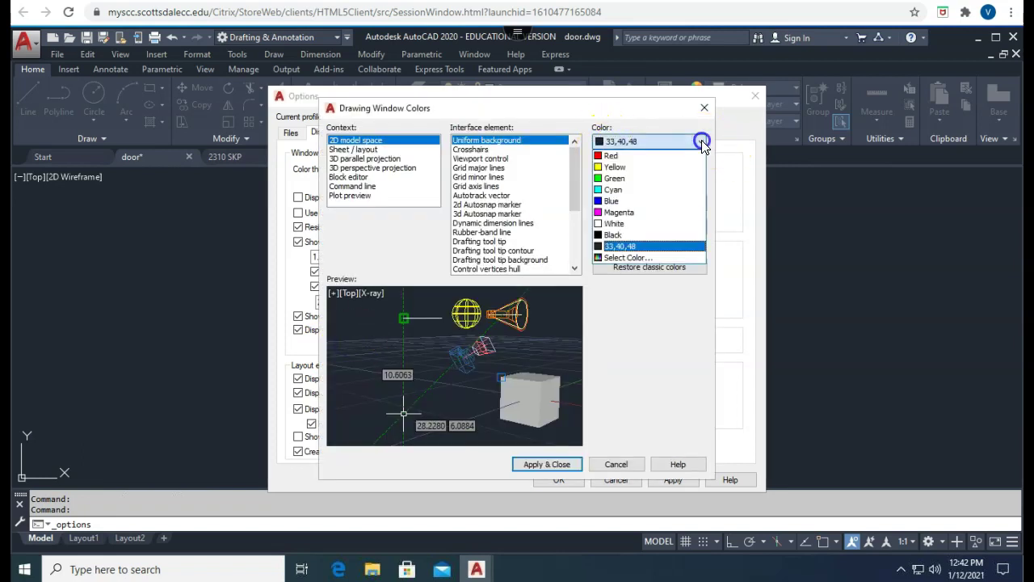
pyautogui.click(614, 237)
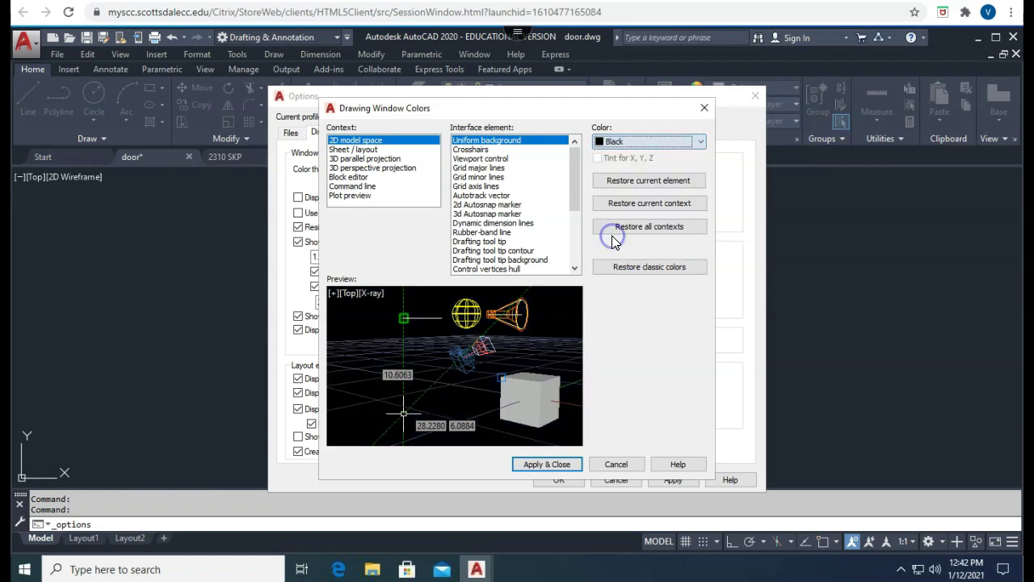
pyautogui.click(561, 465)
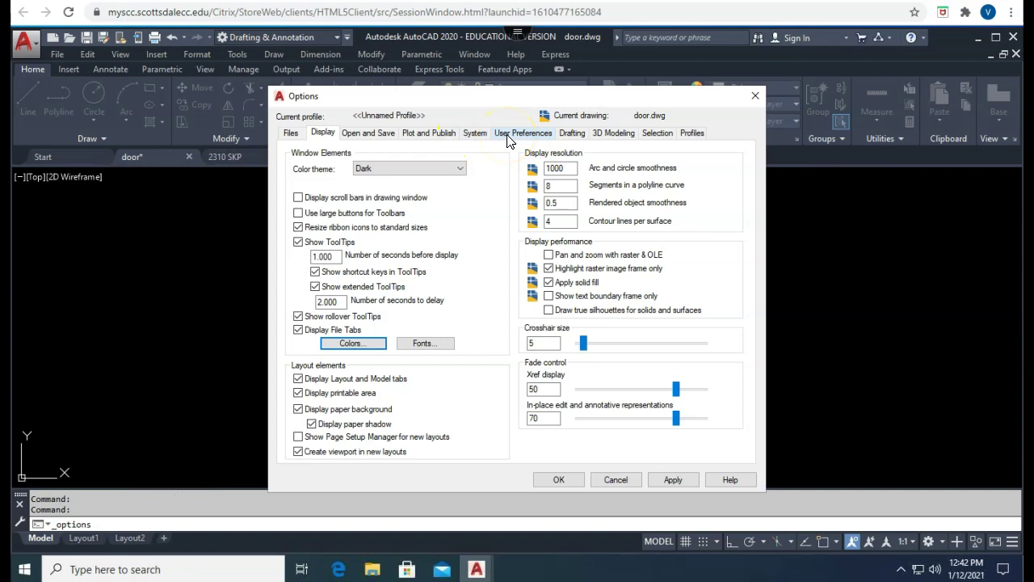
# - Disable the Allow press and drag for Lasso selection mode in the options and apply the change
pyautogui.click(656, 134)
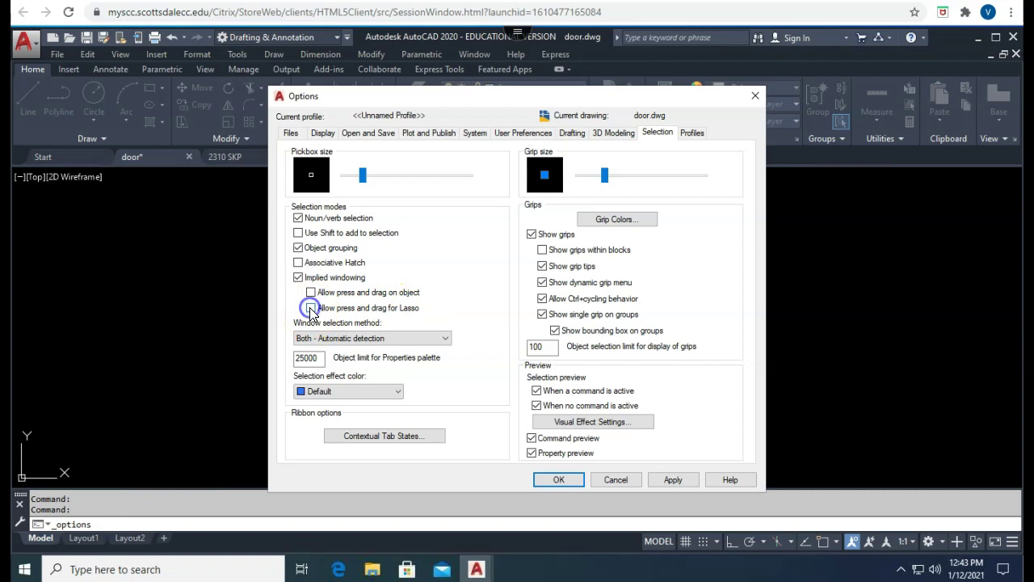
pyautogui.click(674, 480)
# - Check the user preference for shortcut menus in the drawing area, keep it enabled, and accept the options
pyautogui.click(527, 138)
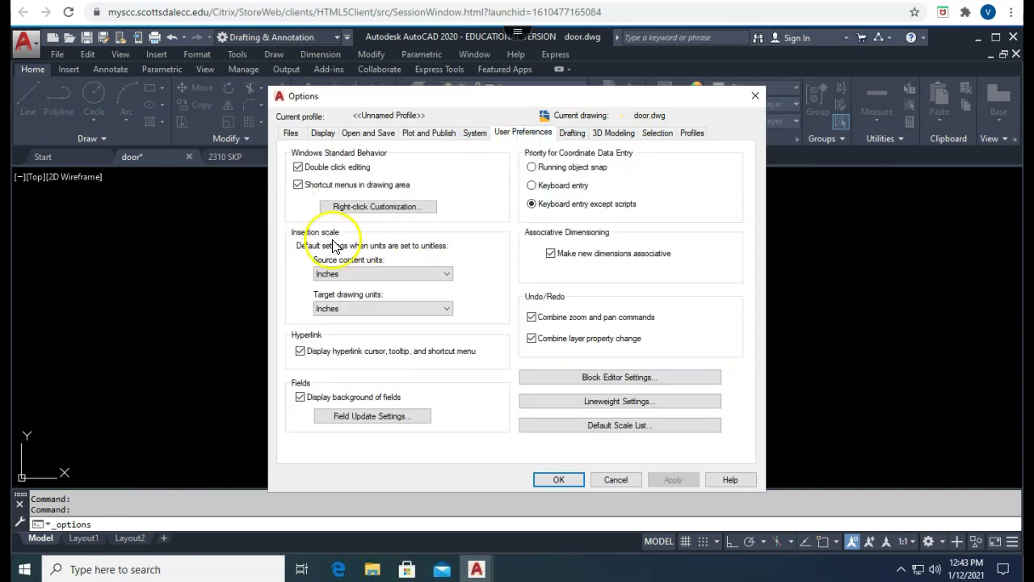
pyautogui.click(298, 185)
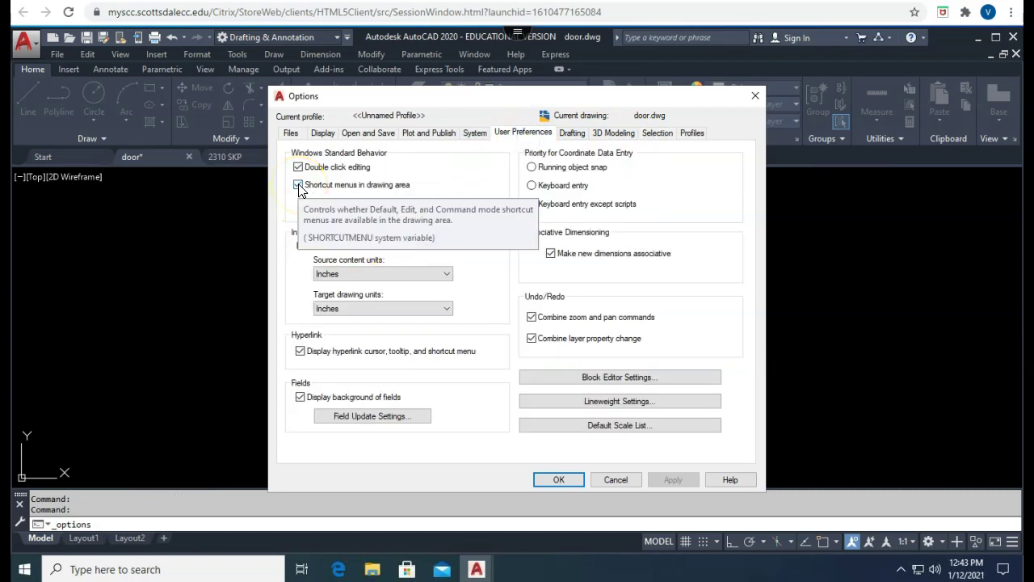
pyautogui.click(299, 186)
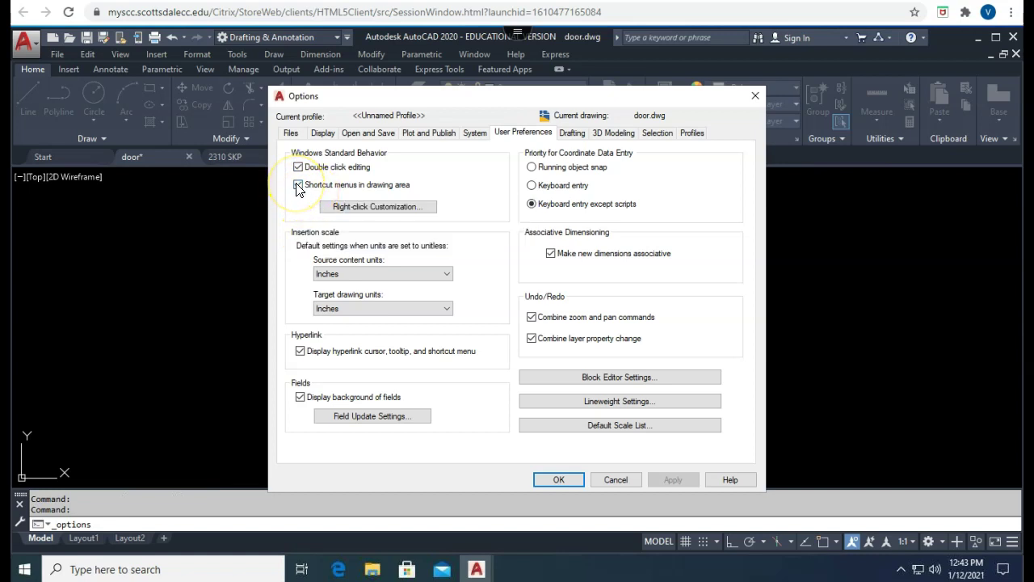
pyautogui.click(297, 186)
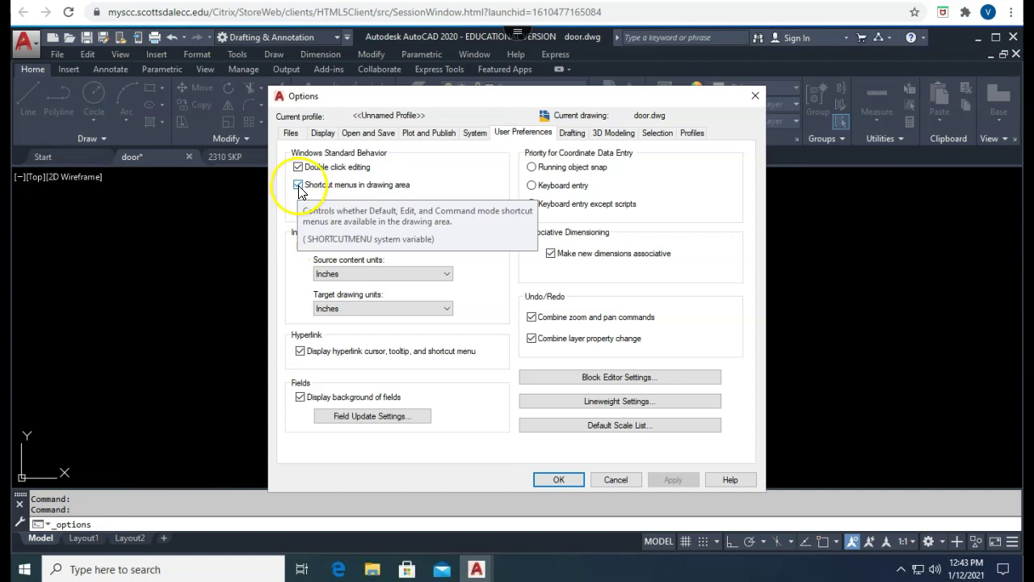
pyautogui.click(299, 187)
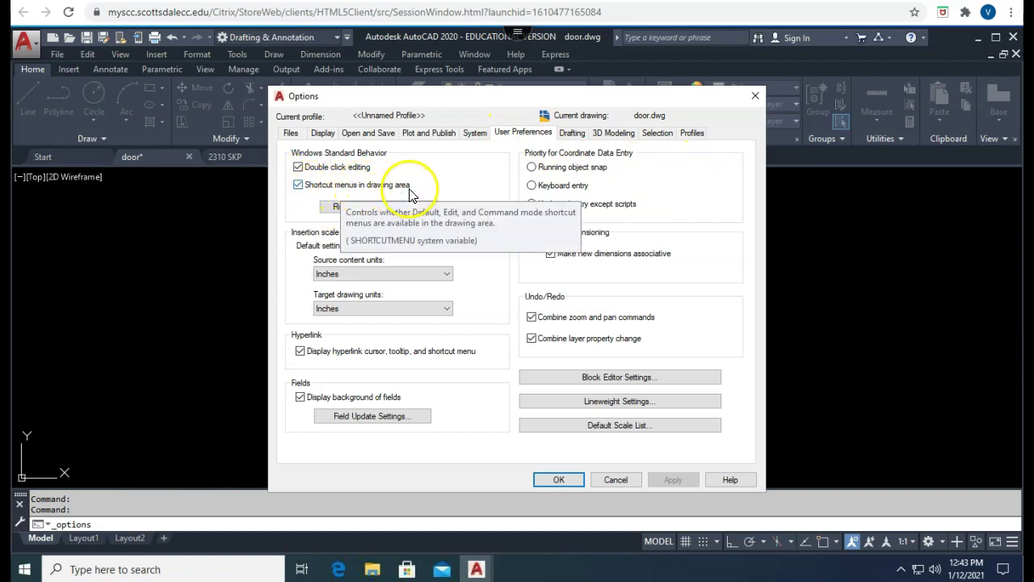
pyautogui.click(559, 481)
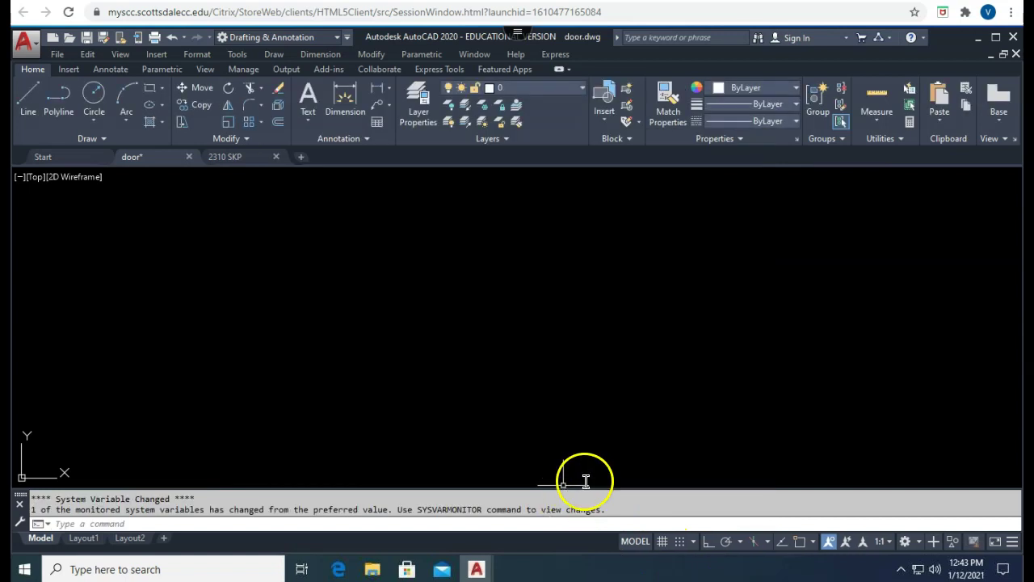